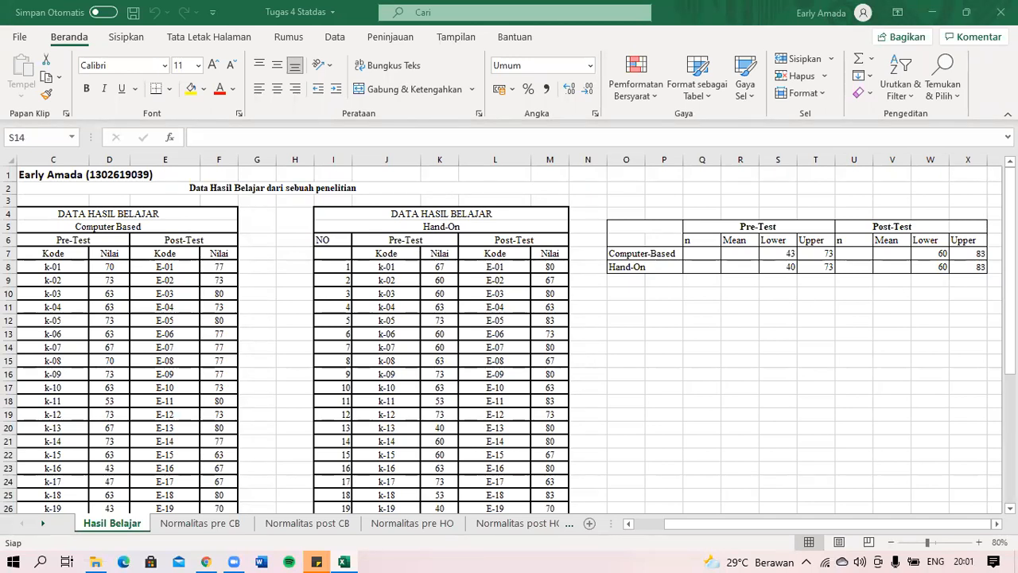
- Examine the summary table and the Computer Based and Hand-On pre-test and post-test score tables on the Hasil Belajar sheet
{"action": "left_click", "coordinate": [1010, 273]}
{"action": "left_click", "coordinate": [922, 336]}
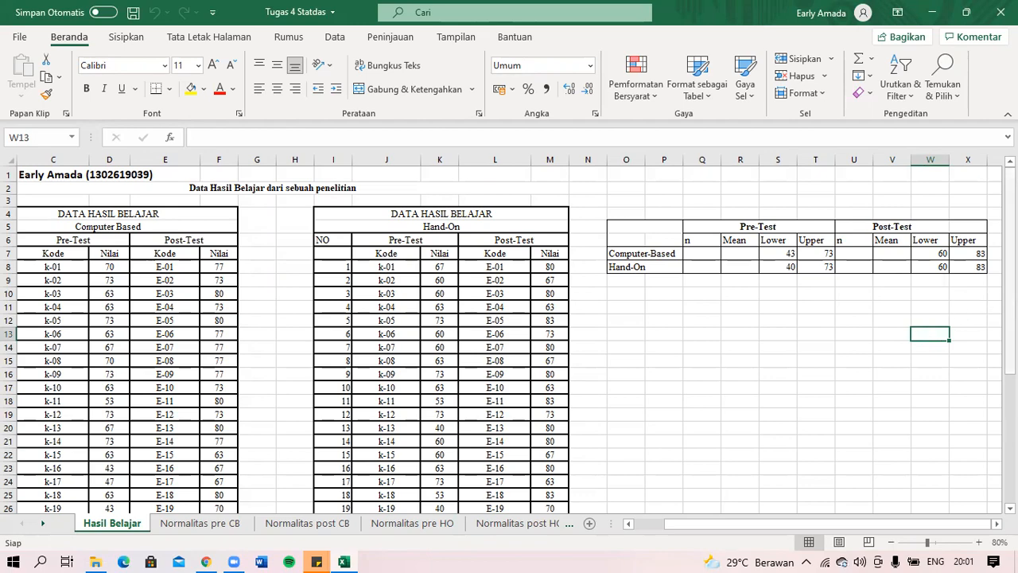
{"action": "scroll", "coordinate": [922, 336], "scroll_direction": "down", "scroll_amount": 2}
{"action": "scroll", "coordinate": [931, 275], "scroll_direction": "down", "scroll_amount": 1}
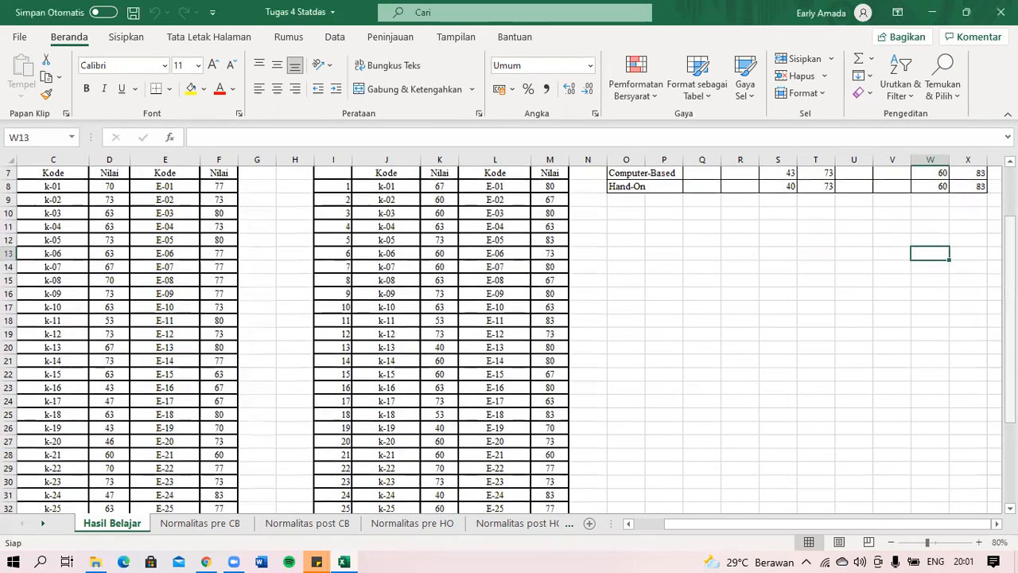
{"action": "scroll", "coordinate": [931, 318], "scroll_direction": "up", "scroll_amount": 2}
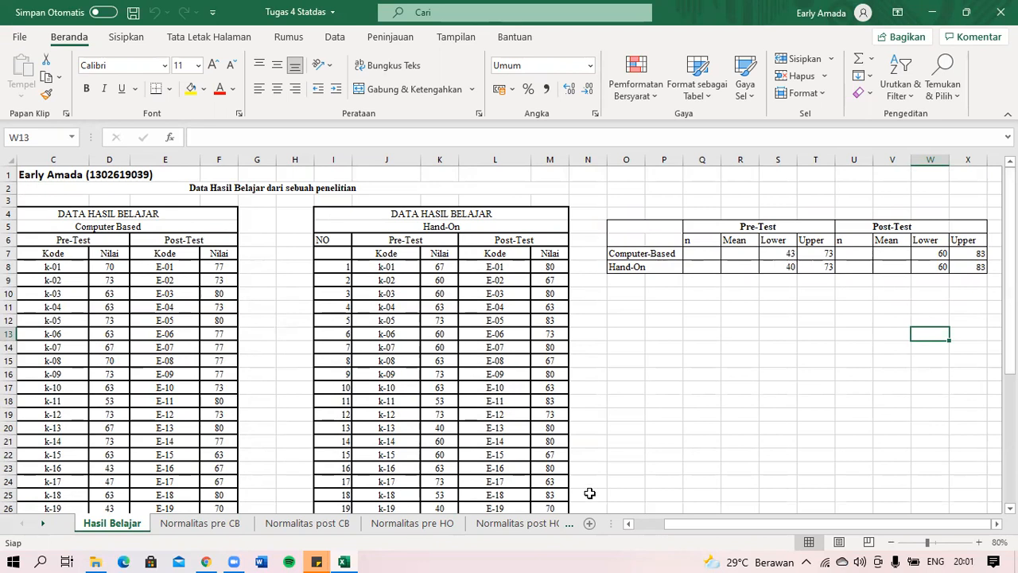
{"action": "left_click_drag", "start_coordinate": [688, 525], "coordinate": [667, 525]}
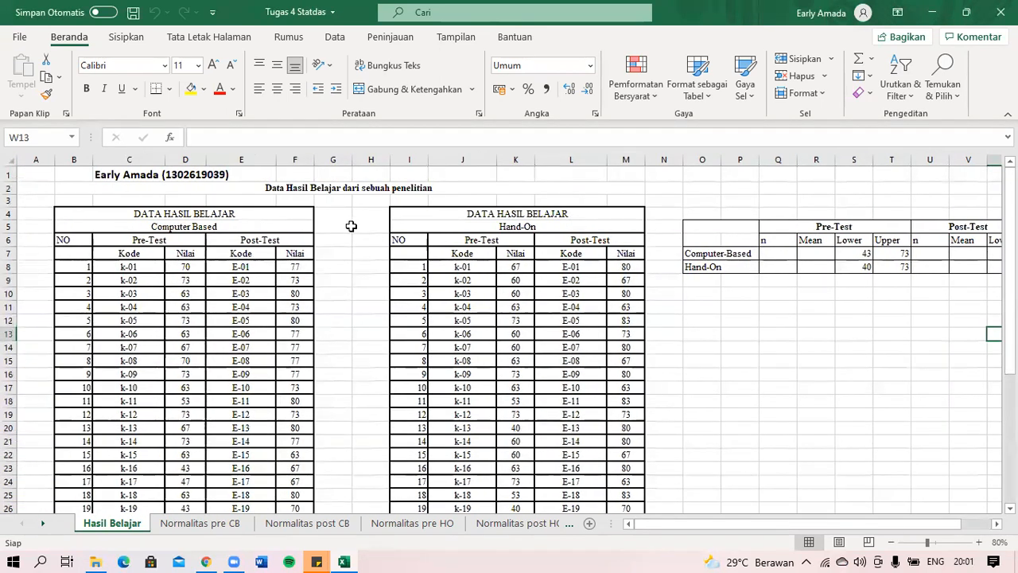
{"action": "left_click", "coordinate": [505, 225]}
{"action": "left_click", "coordinate": [293, 227]}
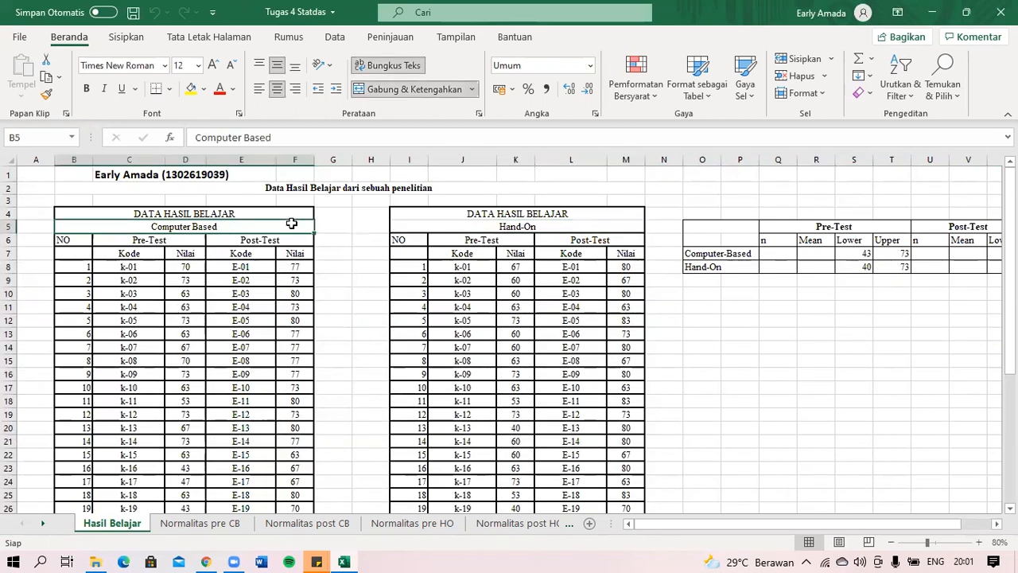
{"action": "left_click", "coordinate": [233, 239]}
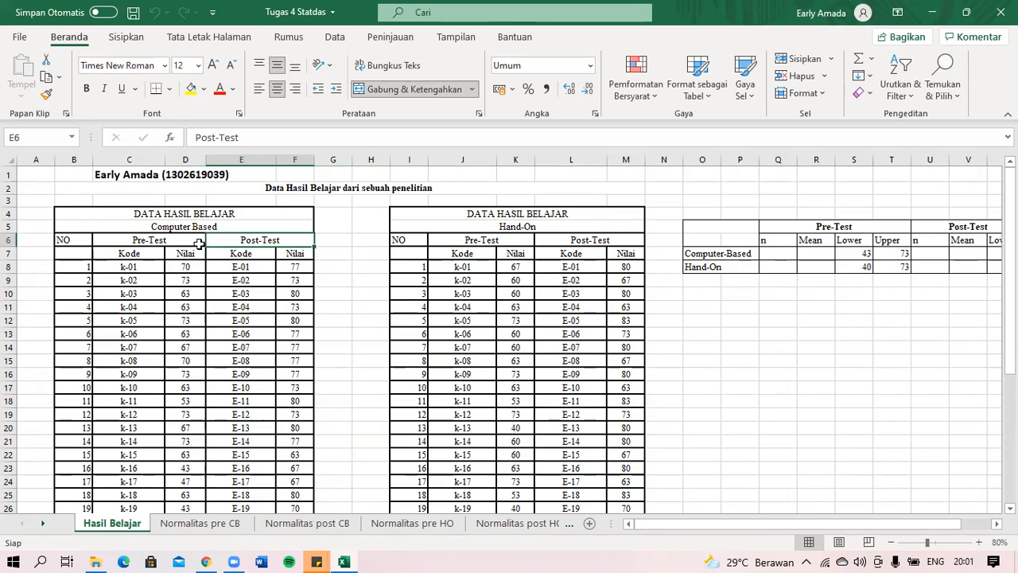
{"action": "left_click", "coordinate": [198, 243]}
{"action": "mouse_move", "coordinate": [1010, 224]}
{"action": "left_mouse_down"}
{"action": "mouse_move", "coordinate": [1010, 296]}
{"action": "mouse_move", "coordinate": [1011, 229]}
{"action": "left_mouse_up"}
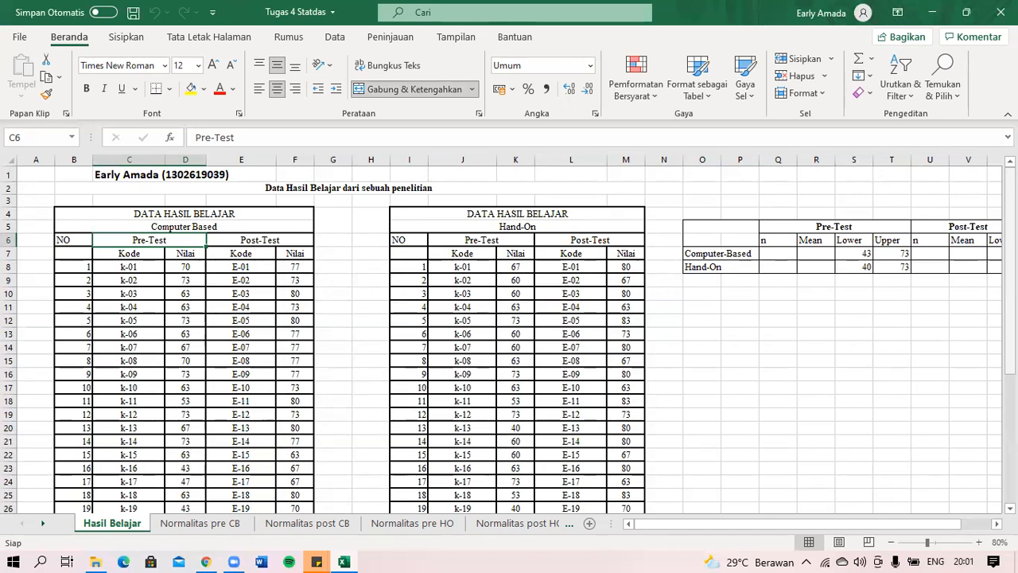
- Inspect the Jumlah formulas below the Computer Based pre-test and post-test scores in D38 and F38
{"action": "left_click_drag", "start_coordinate": [1010, 230], "coordinate": [1010, 357]}
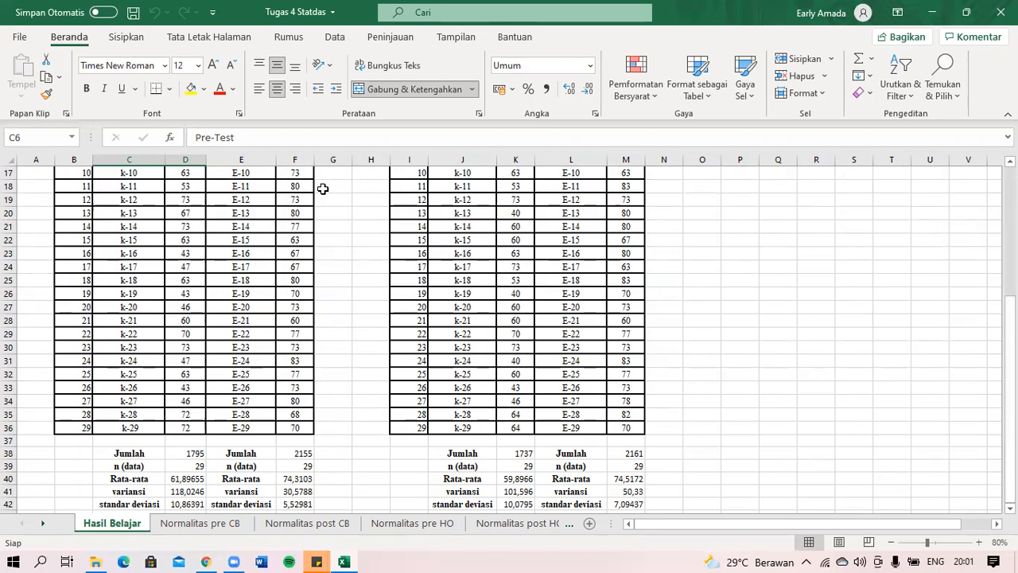
{"action": "left_click", "coordinate": [185, 455]}
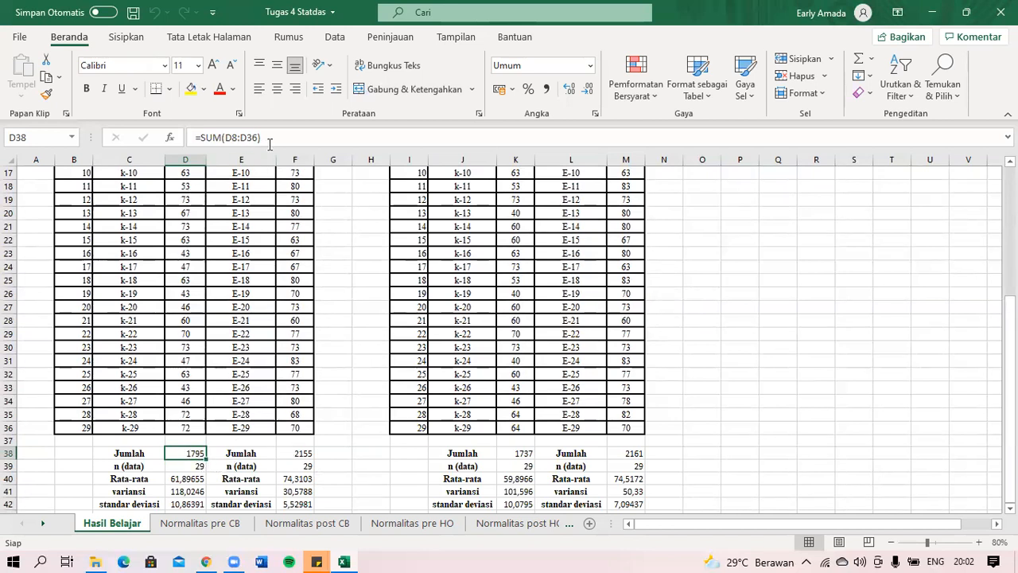
{"action": "left_click_drag", "start_coordinate": [269, 143], "coordinate": [203, 140]}
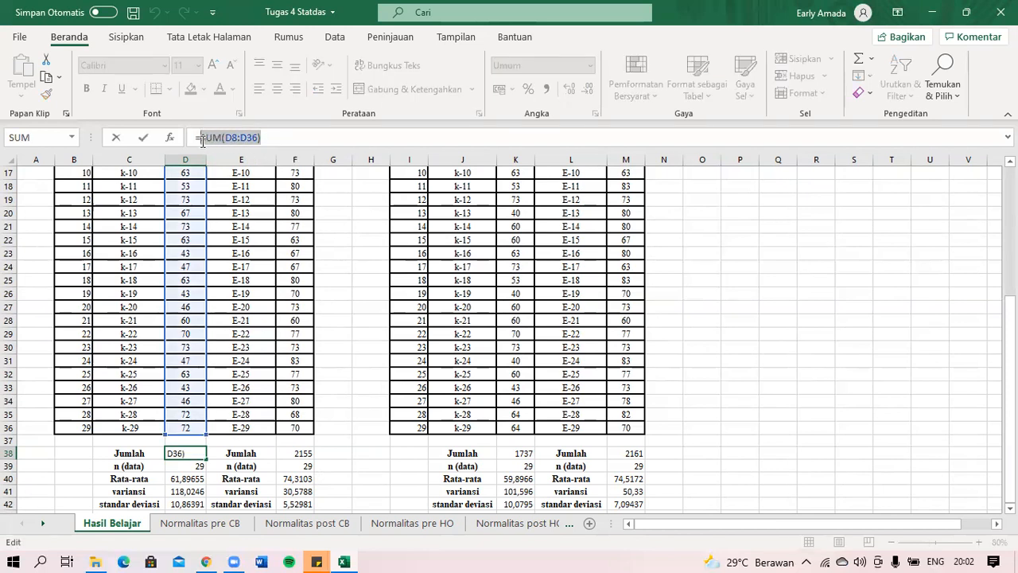
{"action": "left_click", "coordinate": [275, 139]}
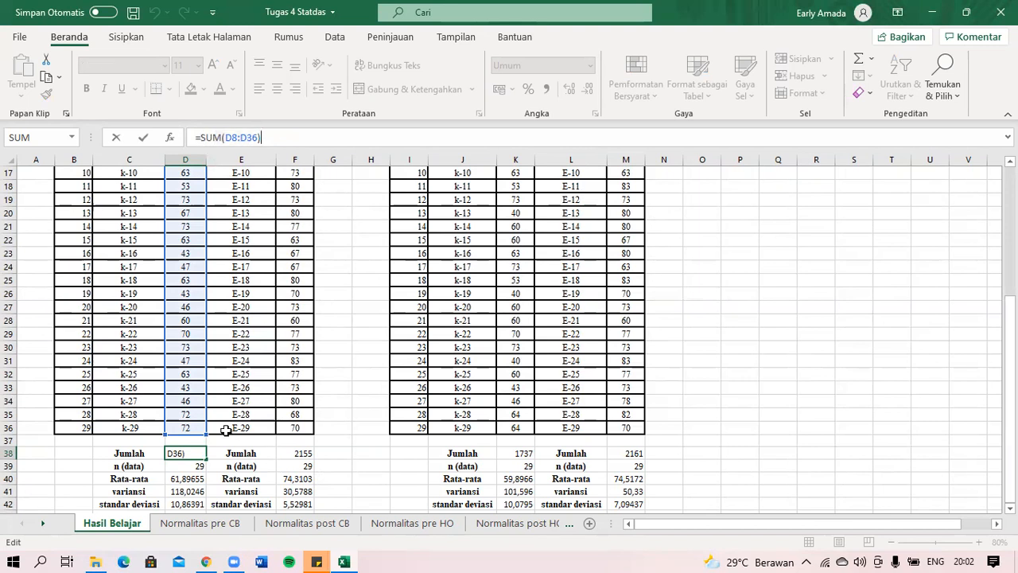
{"action": "key", "text": "Return"}
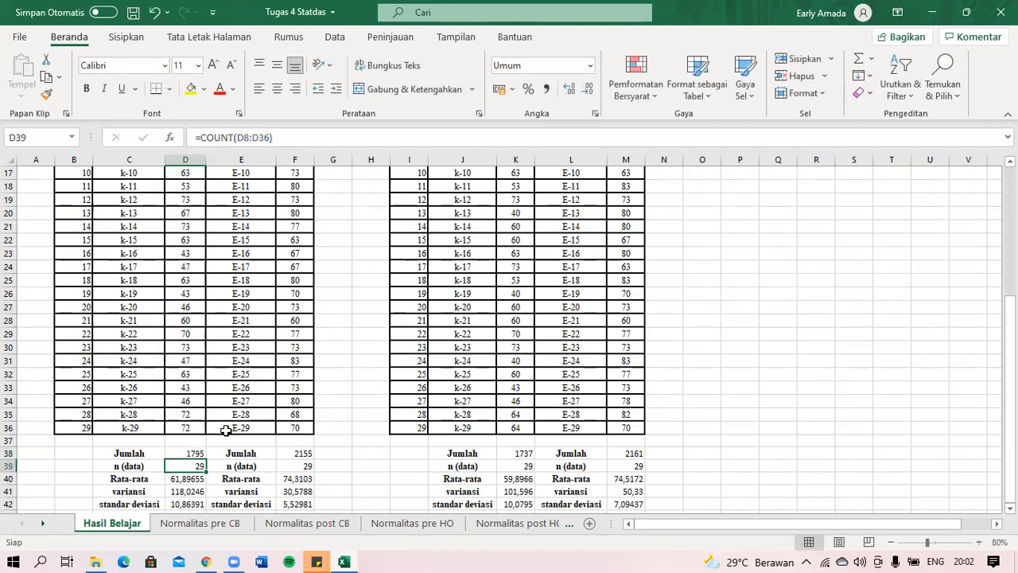
{"action": "left_click", "coordinate": [288, 453]}
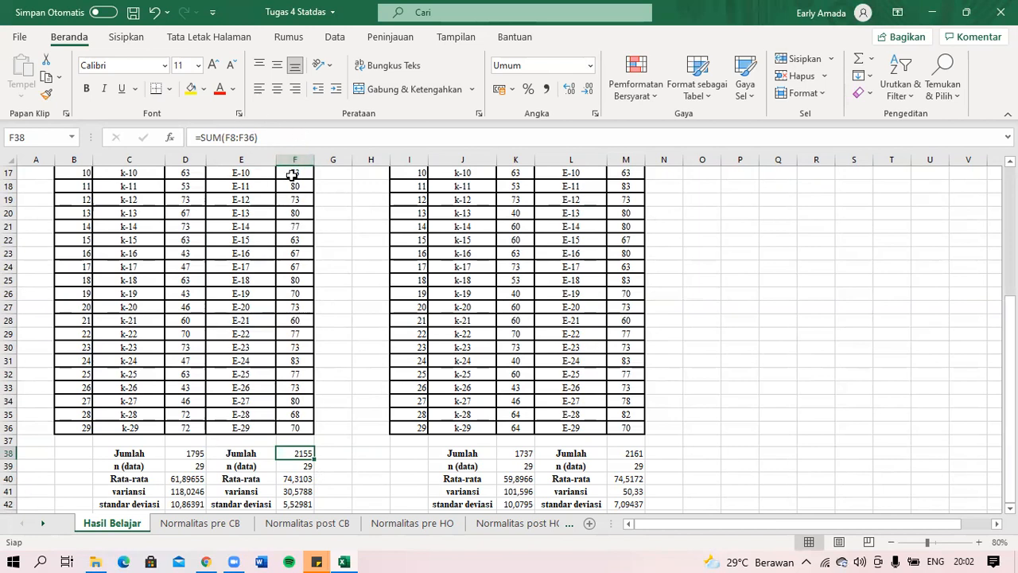
- Inspect the n (data) count formulas for both groups in row 39, ending on the Rata-rata formula in D40
{"action": "left_click", "coordinate": [188, 466]}
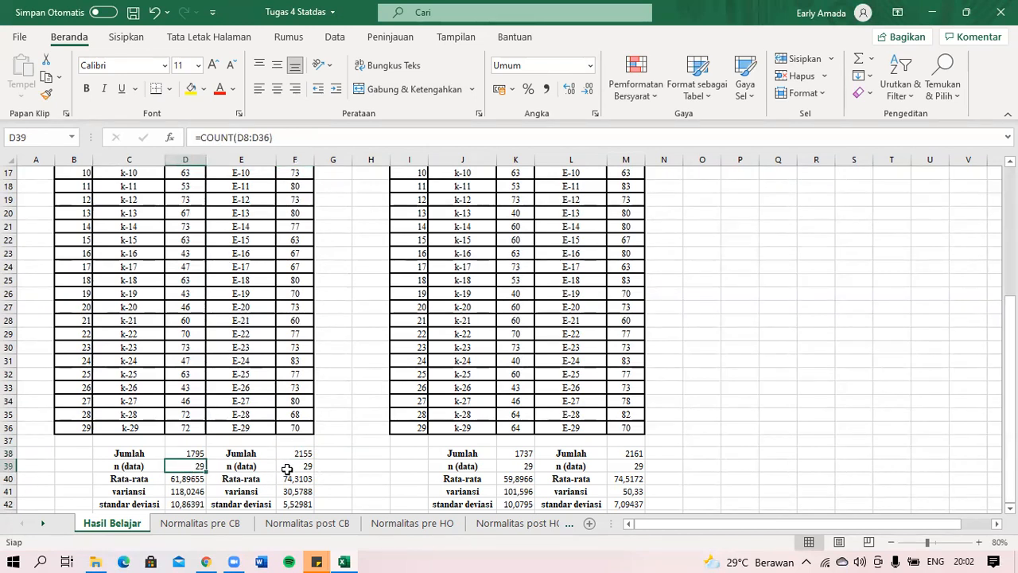
{"action": "left_click", "coordinate": [521, 467]}
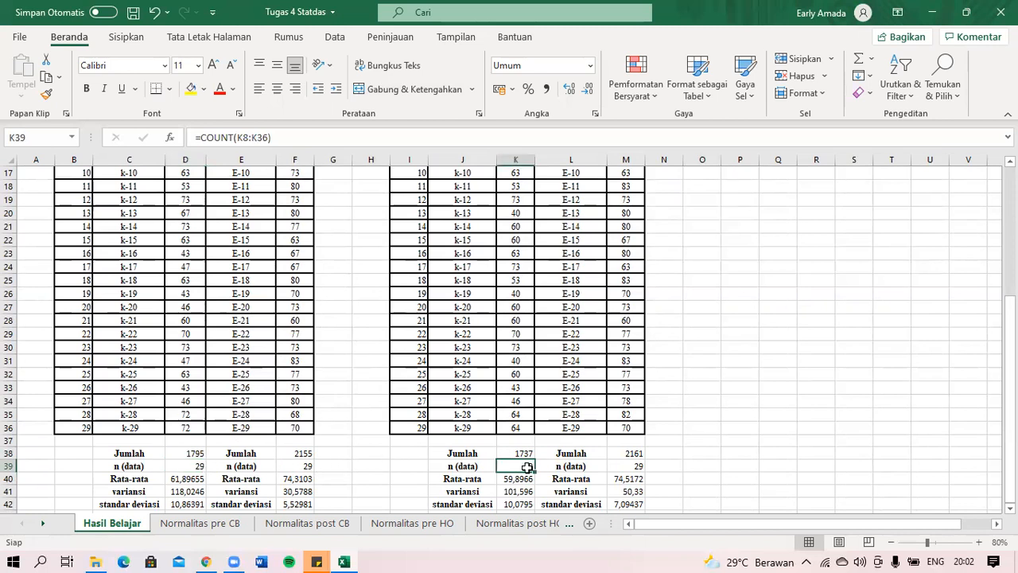
{"action": "left_click", "coordinate": [625, 477]}
{"action": "left_click", "coordinate": [624, 465]}
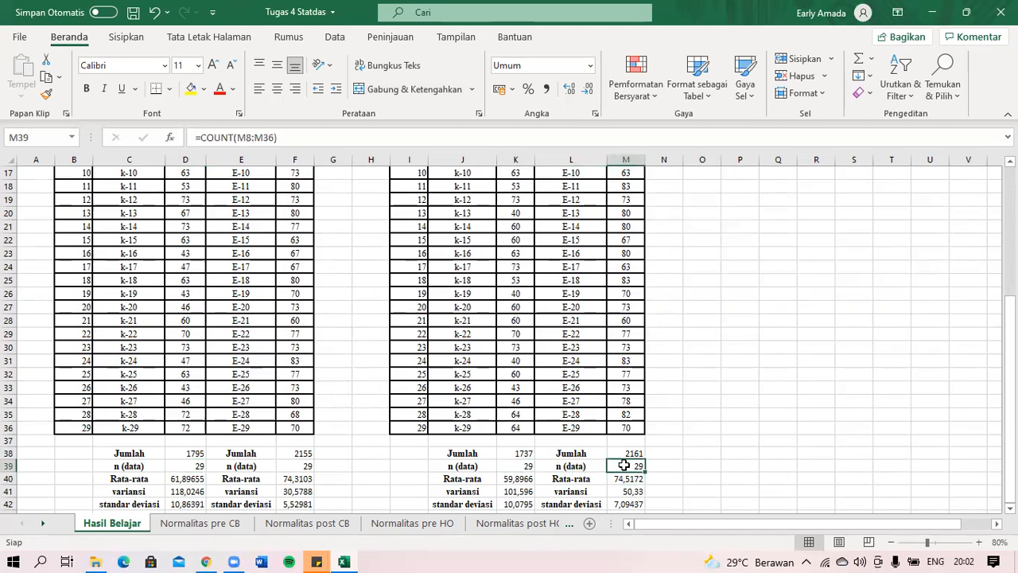
{"action": "left_click", "coordinate": [524, 466]}
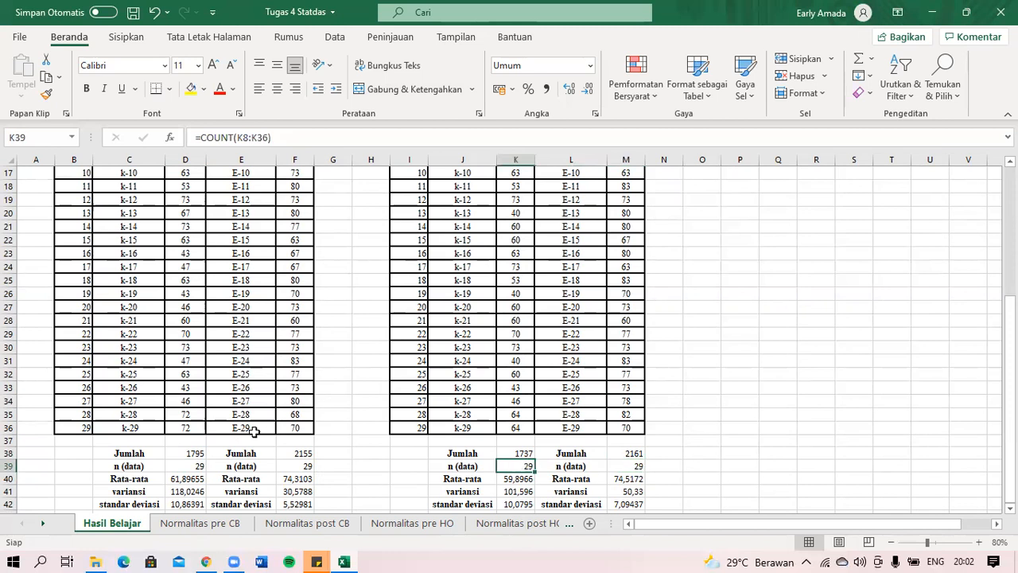
{"action": "left_click", "coordinate": [289, 465]}
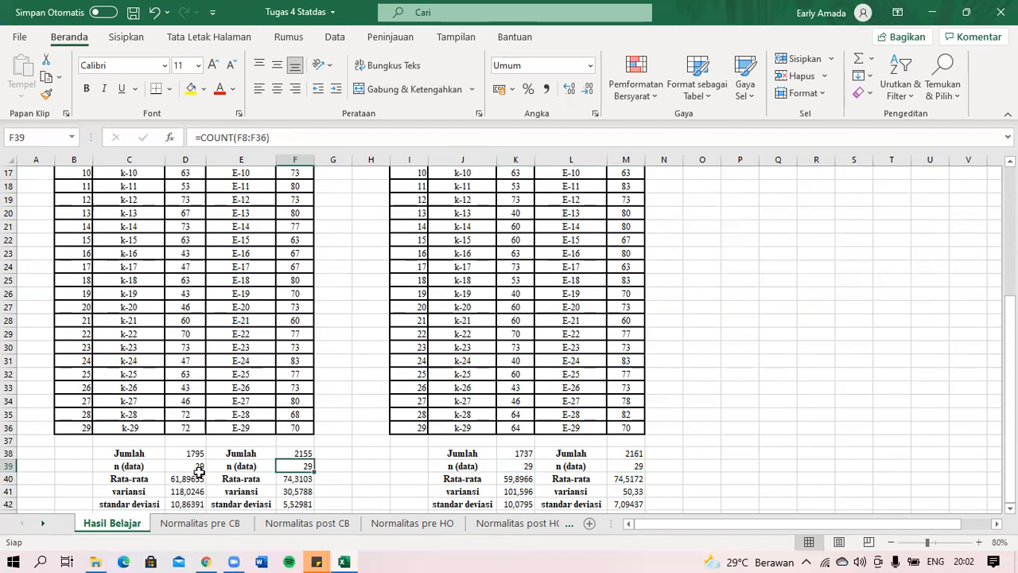
{"action": "left_click", "coordinate": [196, 469]}
{"action": "left_click_drag", "start_coordinate": [275, 137], "coordinate": [201, 136]}
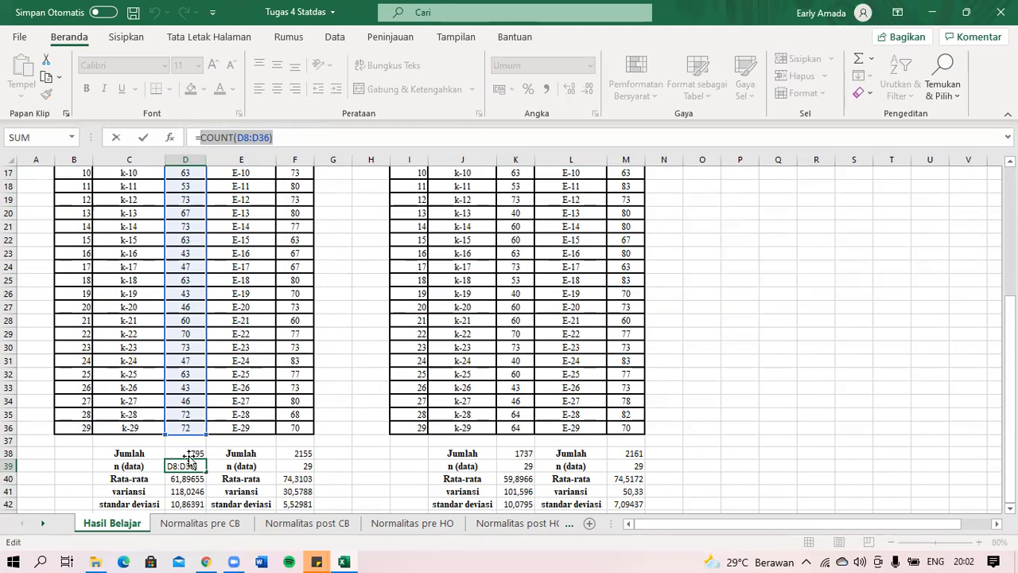
{"action": "key", "text": "Return"}
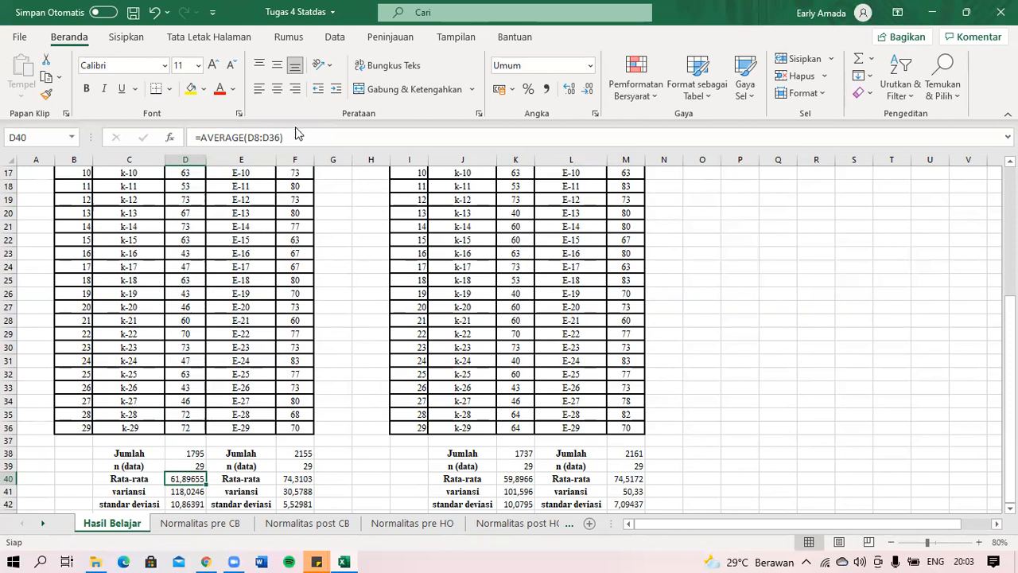
- Inspect the variansi formula in D41 and the standar deviasi formula in D42 for the Computer Based pre-test
{"action": "left_click", "coordinate": [179, 493]}
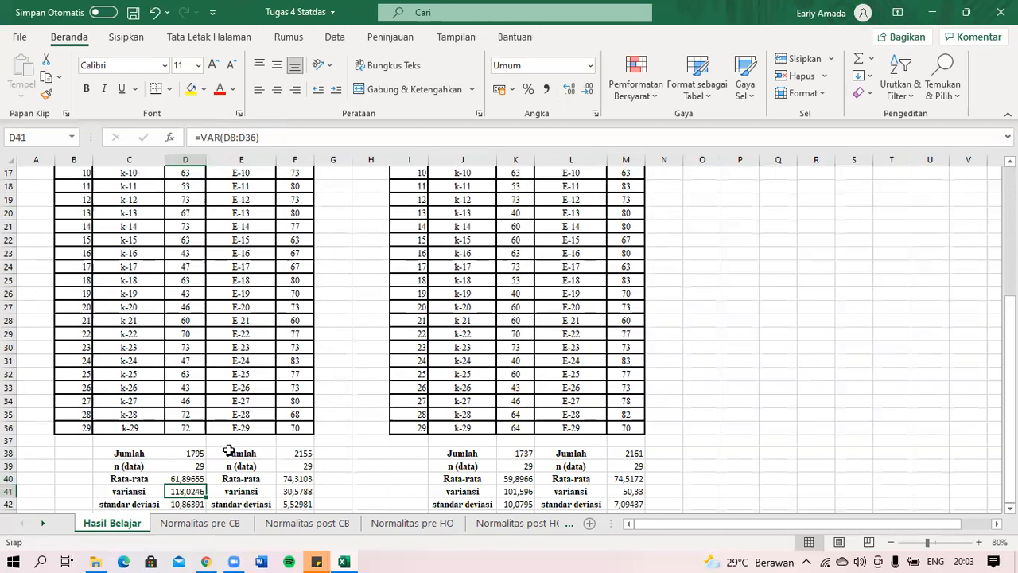
{"action": "left_click", "coordinate": [186, 505]}
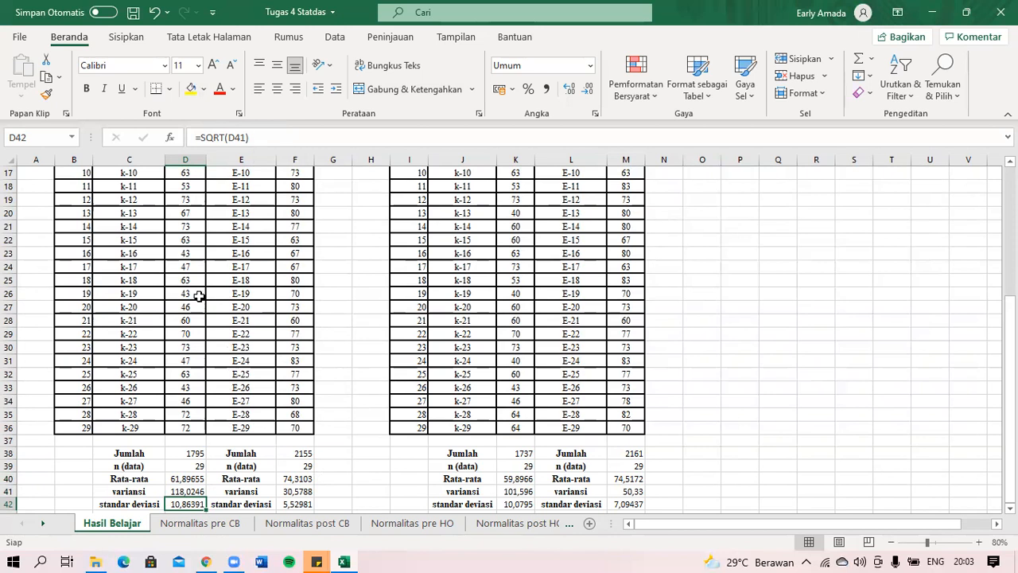
{"action": "left_click", "coordinate": [176, 492]}
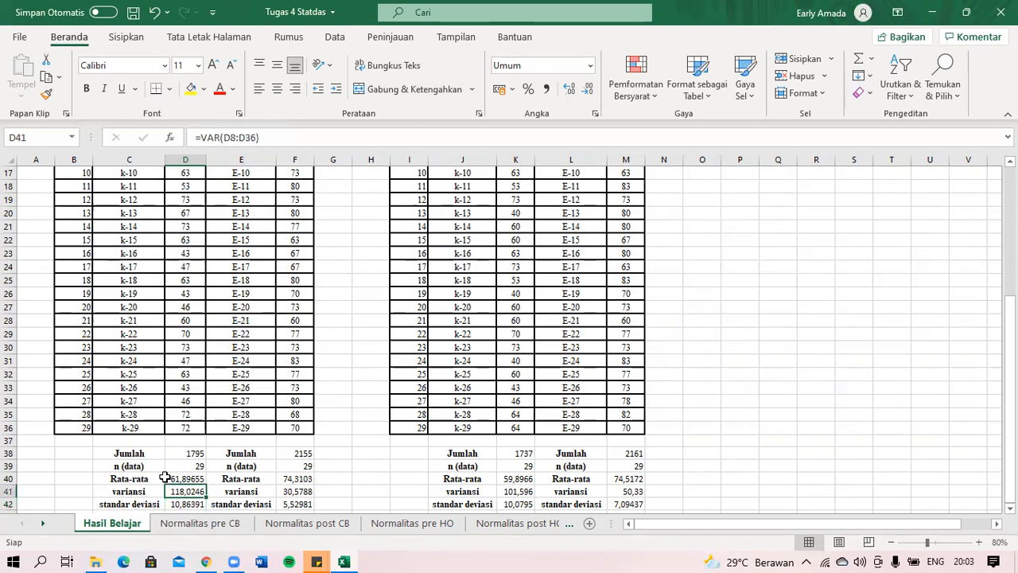
{"action": "left_click", "coordinate": [188, 502]}
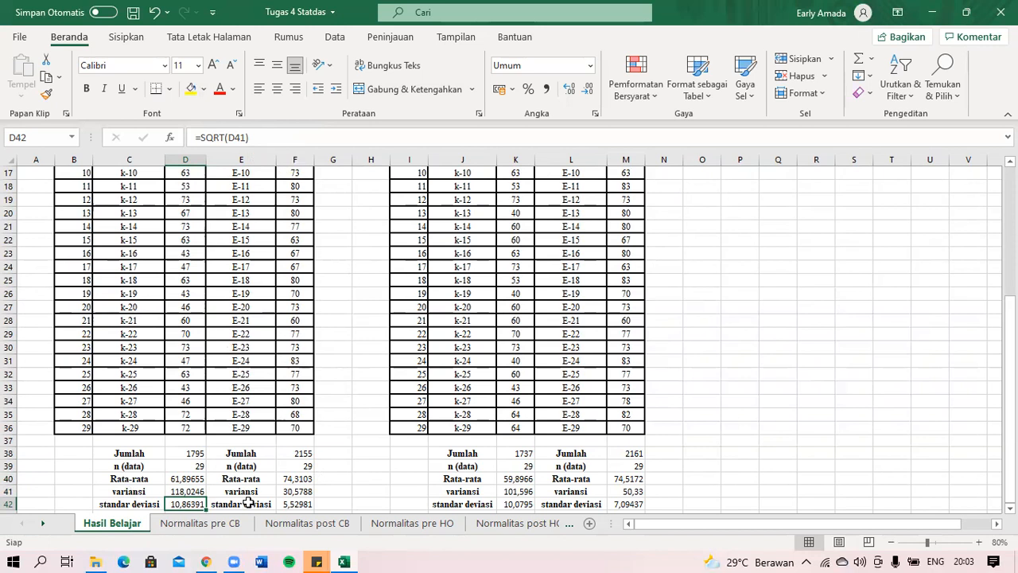
- Open the Normalitas pre CB sheet and examine its hypotheses, chi-square formula, acceptance criterion and hypothesis test data
{"action": "left_click", "coordinate": [205, 525]}
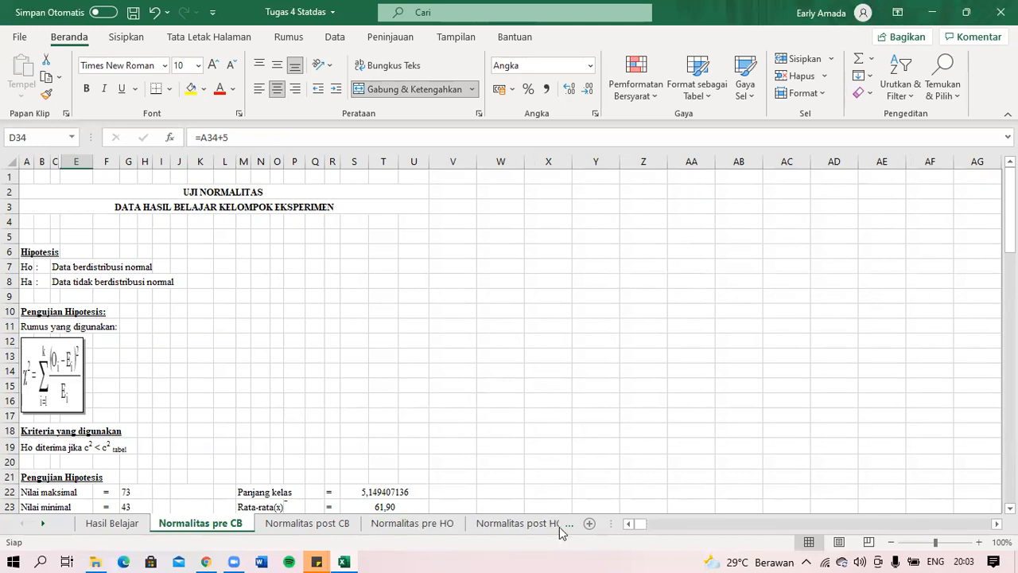
{"action": "mouse_move", "coordinate": [1010, 203]}
{"action": "left_mouse_down"}
{"action": "mouse_move", "coordinate": [1010, 223]}
{"action": "mouse_move", "coordinate": [1010, 205]}
{"action": "left_mouse_up"}
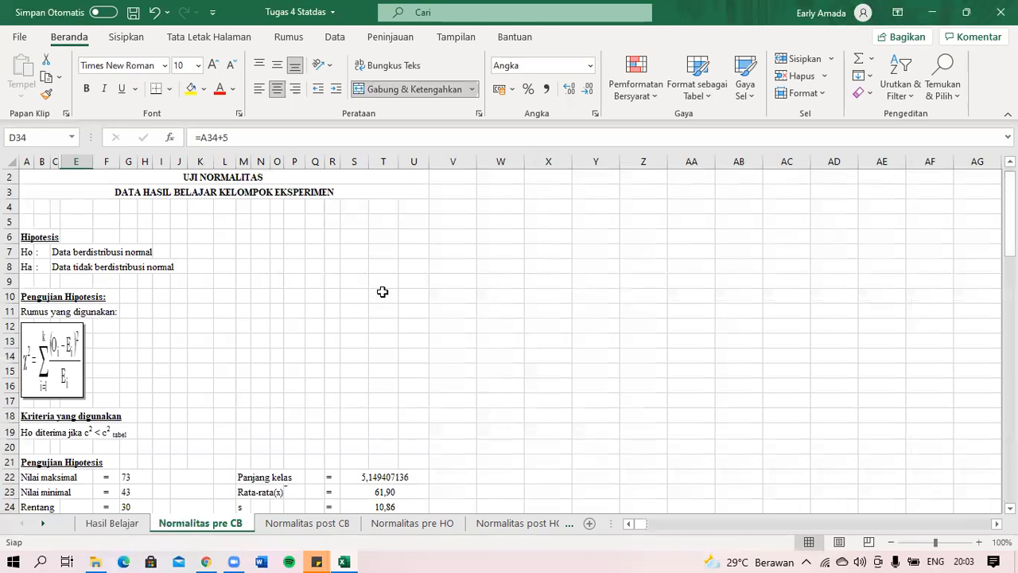
{"action": "left_click", "coordinate": [68, 368]}
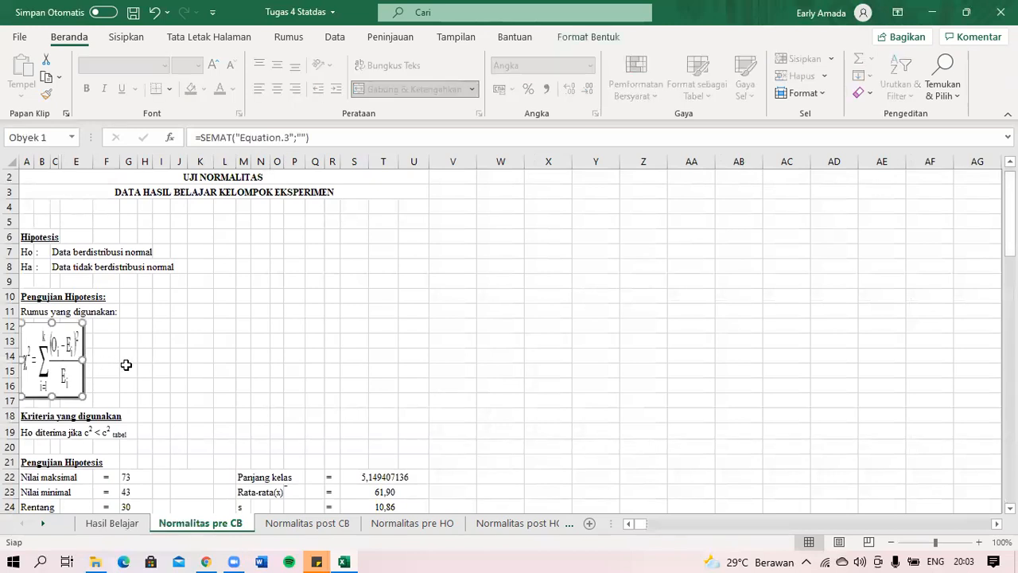
{"action": "left_click", "coordinate": [179, 385]}
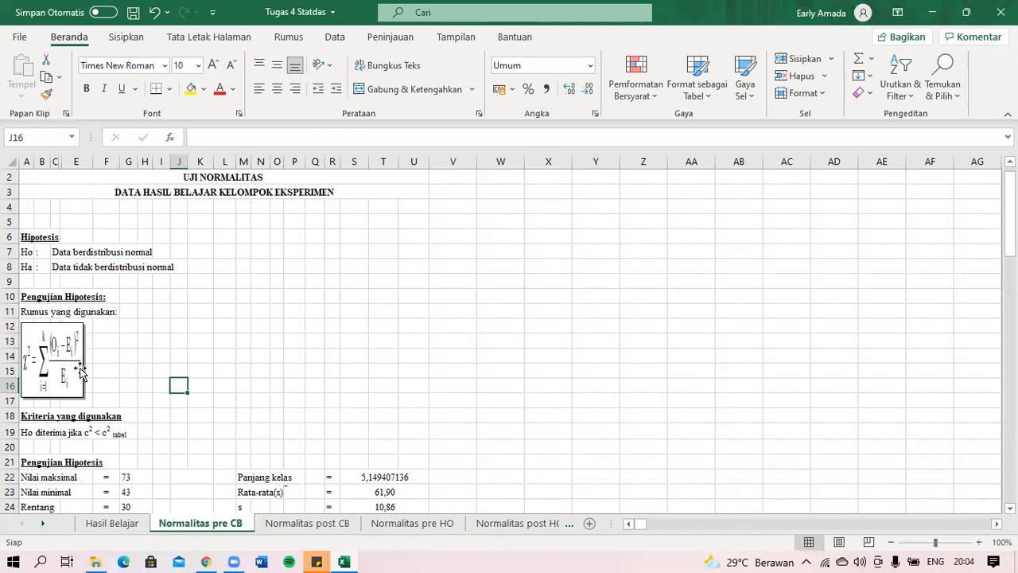
{"action": "left_click_drag", "start_coordinate": [1010, 209], "coordinate": [1010, 220]}
{"action": "scroll", "coordinate": [885, 273], "scroll_direction": "down", "scroll_amount": 2}
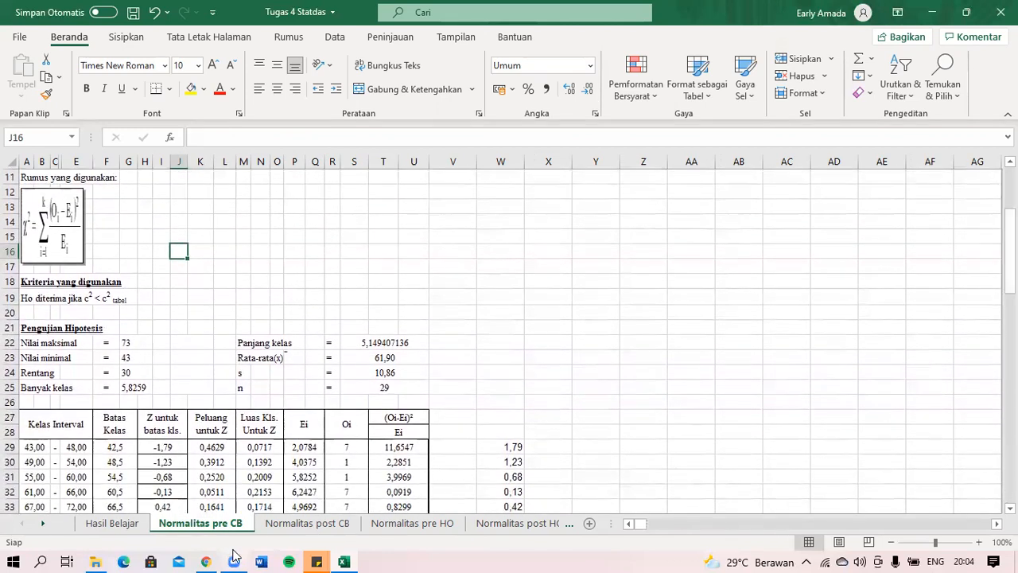
- Switch to the CHI-KUADRAT PDF in Chrome to view the RUMUS CHI-SQUARE slide, and return to the Excel workbook
{"action": "left_click", "coordinate": [205, 557]}
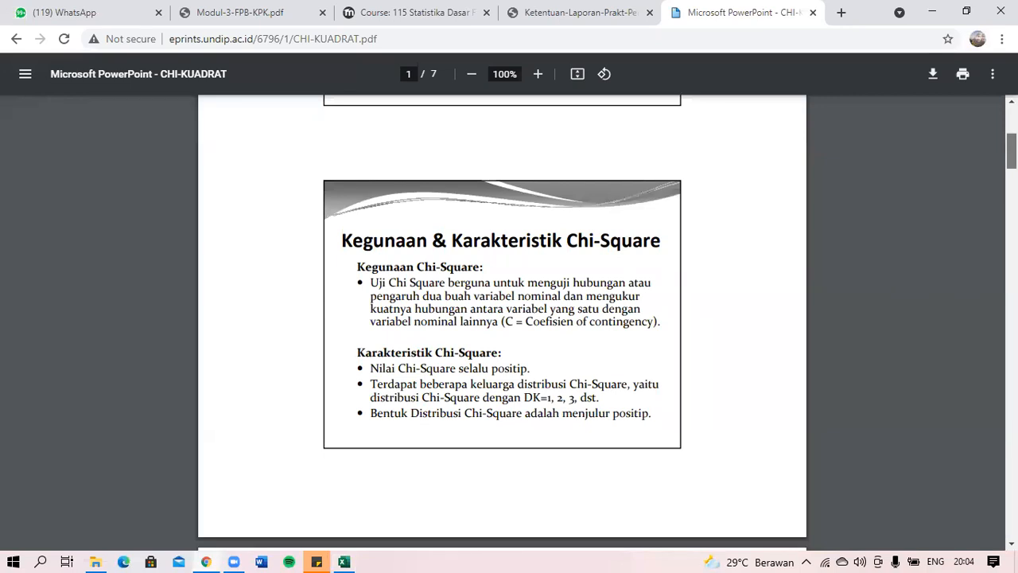
{"action": "scroll", "coordinate": [502, 318], "scroll_direction": "down", "scroll_amount": 5}
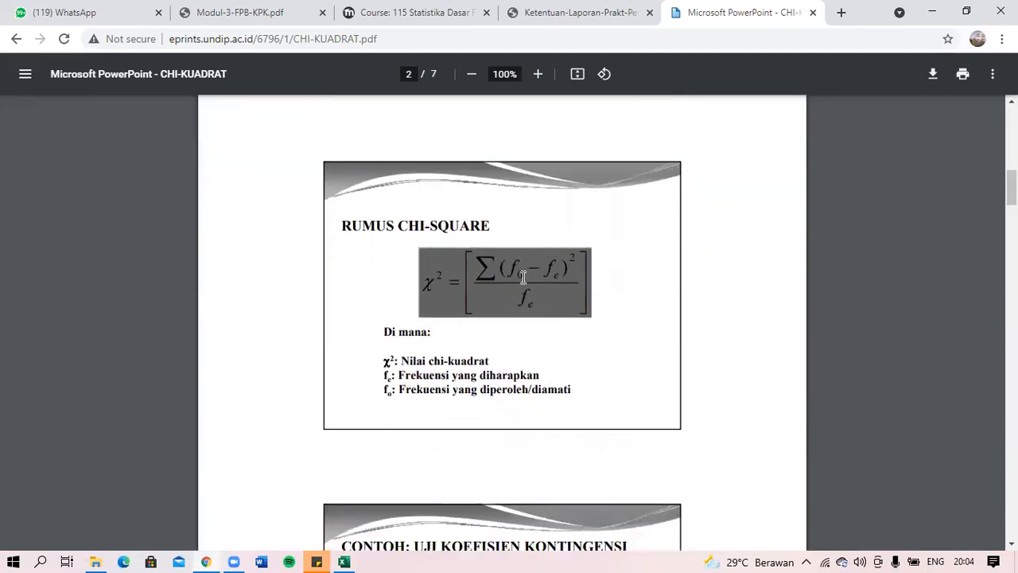
{"action": "left_click", "coordinate": [344, 560]}
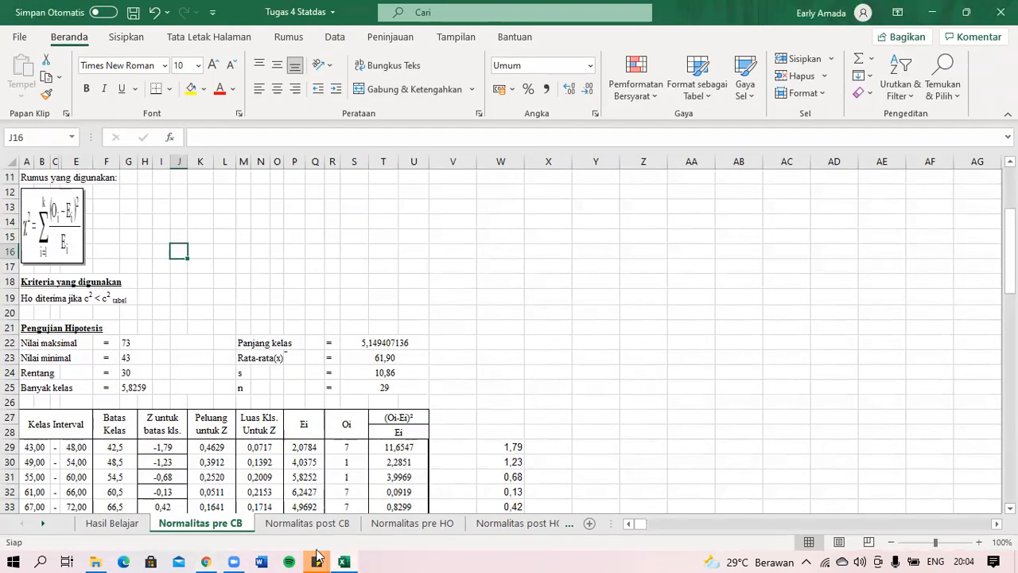
- Switch to the PDF in Chrome, highlight the definitions of observed frequency fo and expected frequency fe, and return to Excel
{"action": "left_click", "coordinate": [208, 559]}
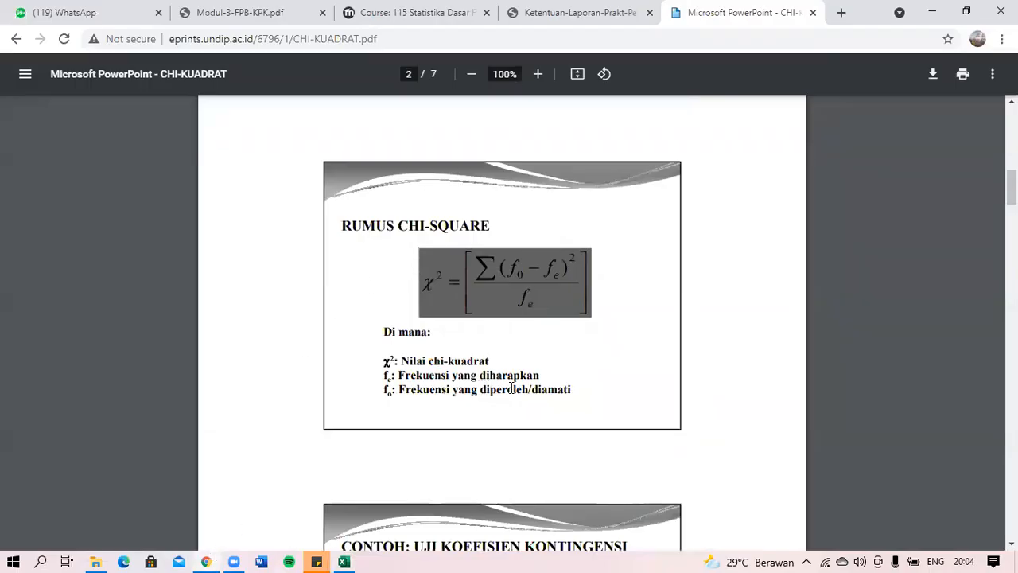
{"action": "left_click_drag", "start_coordinate": [571, 390], "coordinate": [444, 383]}
{"action": "left_click", "coordinate": [444, 384]}
{"action": "left_click_drag", "start_coordinate": [543, 376], "coordinate": [395, 375]}
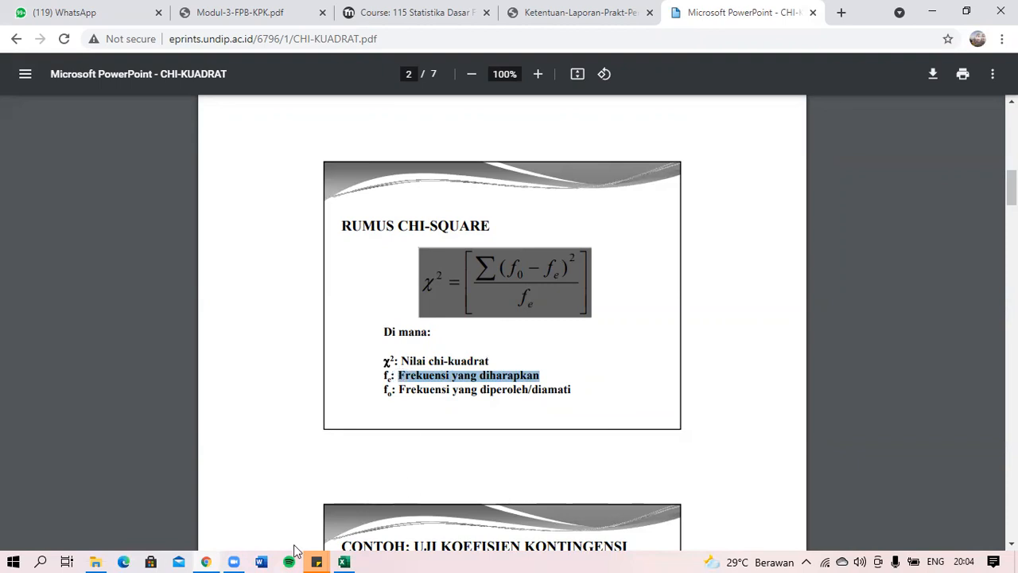
{"action": "left_click", "coordinate": [201, 554]}
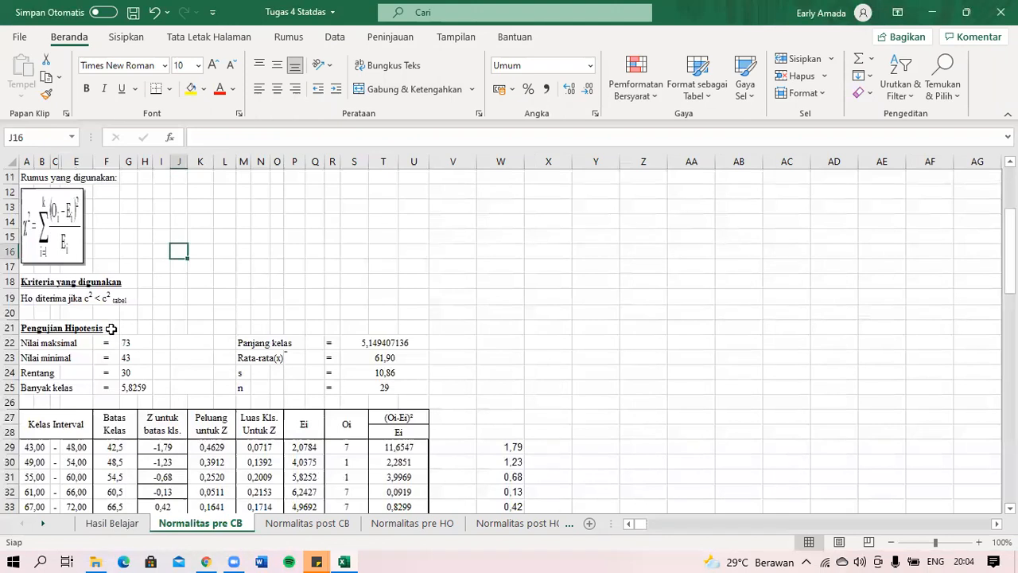
- Examine the Ho acceptance criterion under Kriteria yang digunakan in row 19 of the Normalitas pre CB sheet
{"action": "left_click_drag", "start_coordinate": [1010, 246], "coordinate": [1010, 203]}
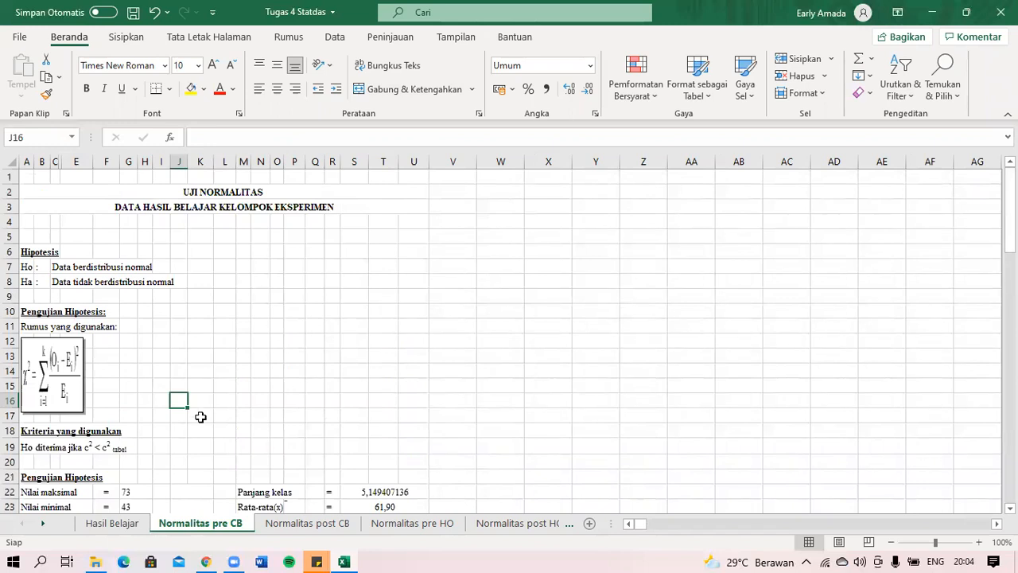
{"action": "left_click", "coordinate": [41, 450]}
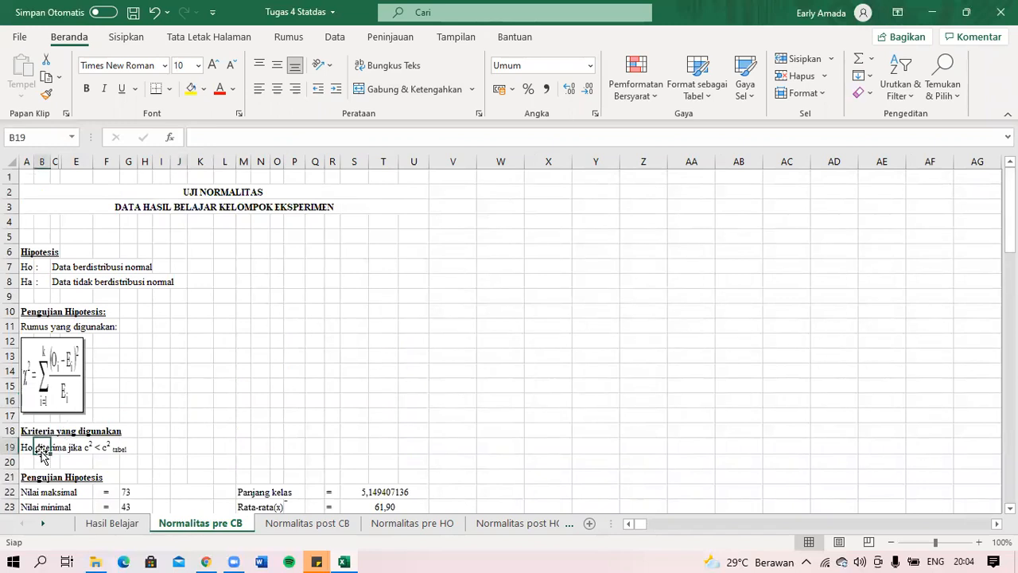
{"action": "left_click", "coordinate": [26, 448]}
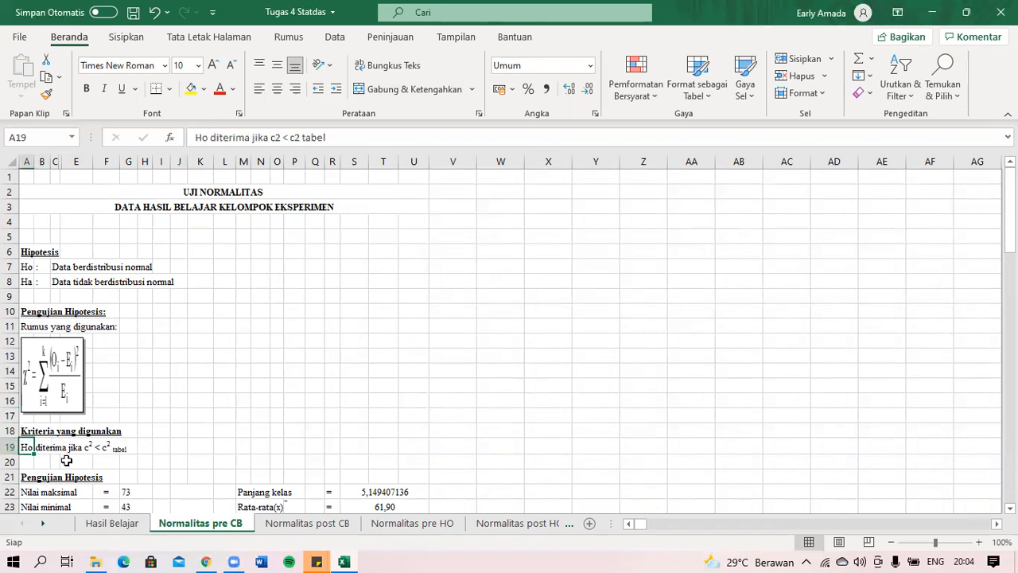
{"action": "left_click", "coordinate": [124, 447]}
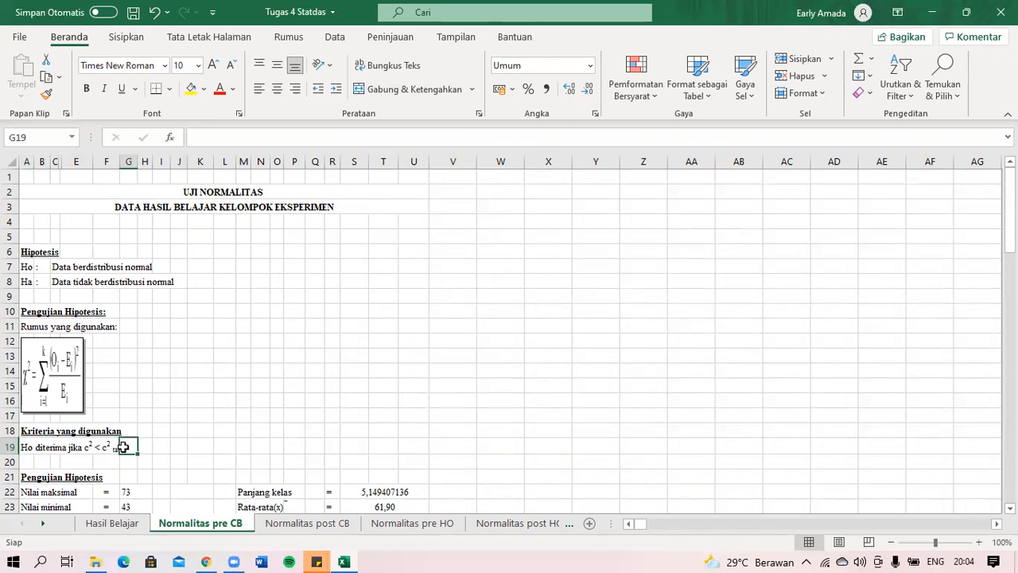
- Compare the calculated chi-square total in T36 with the chi-square table value in O38 and its significance statement
{"action": "left_click_drag", "start_coordinate": [1009, 211], "coordinate": [1010, 253]}
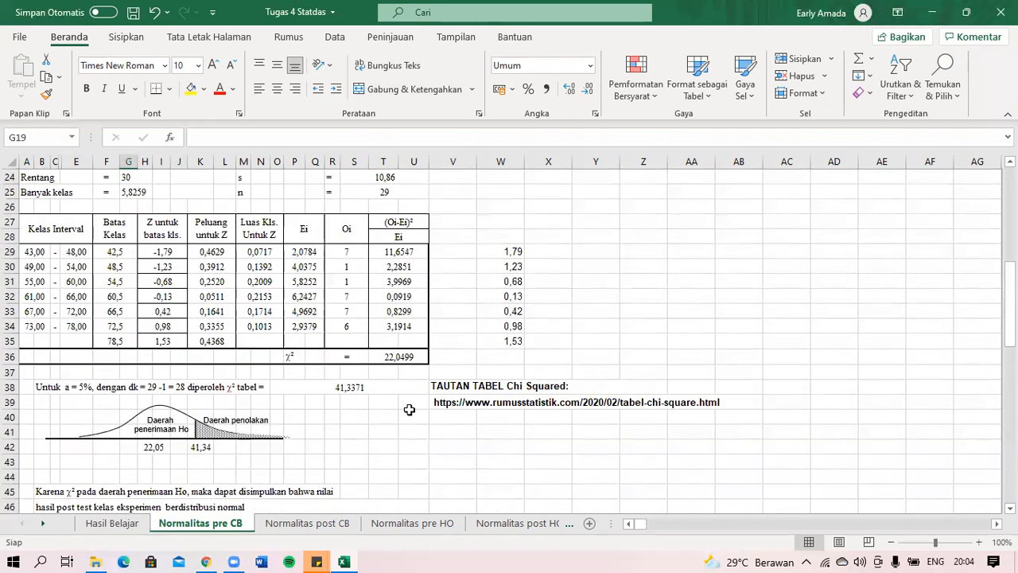
{"action": "left_click", "coordinate": [397, 357]}
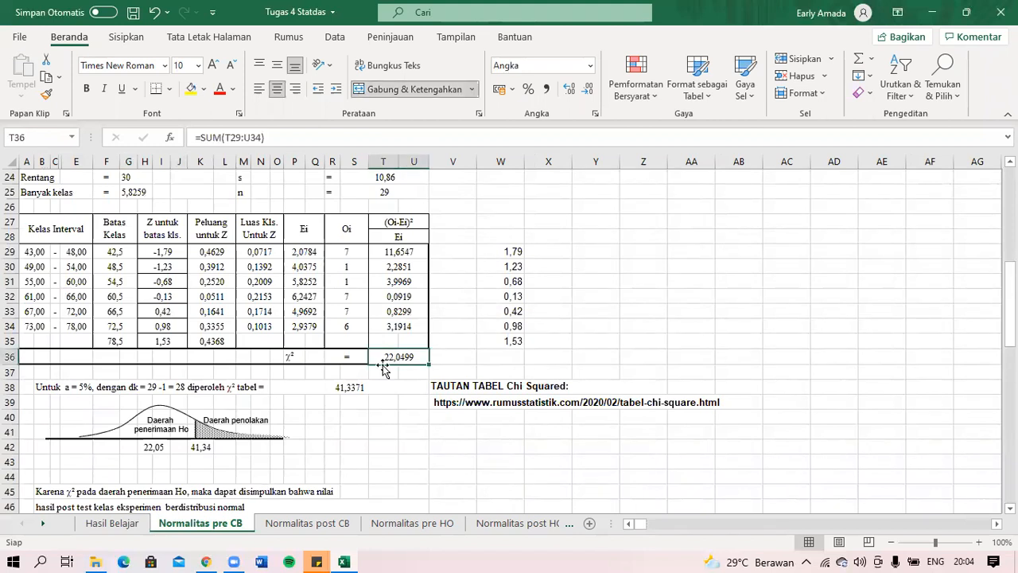
{"action": "left_click", "coordinate": [347, 386]}
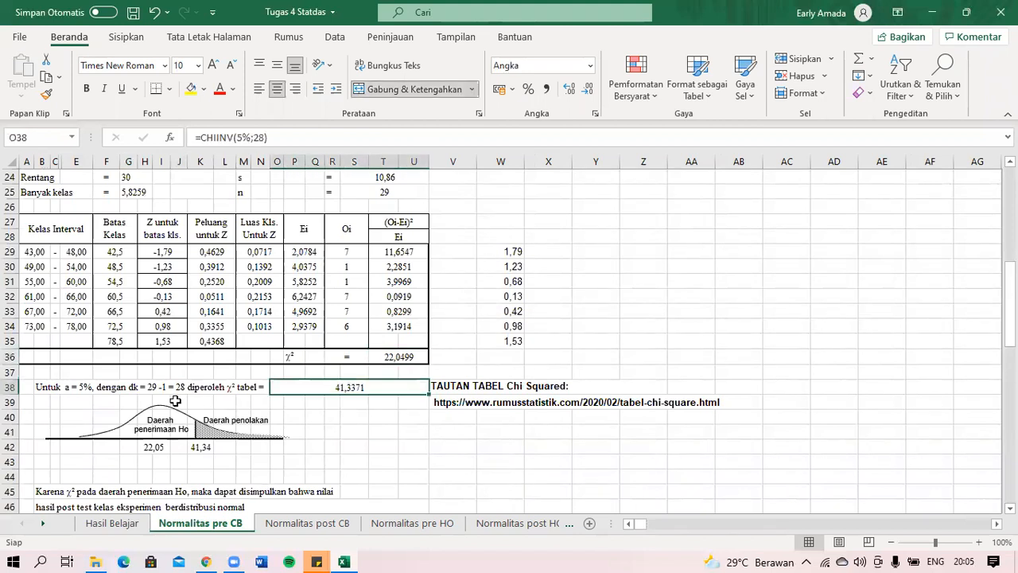
{"action": "left_click", "coordinate": [51, 391]}
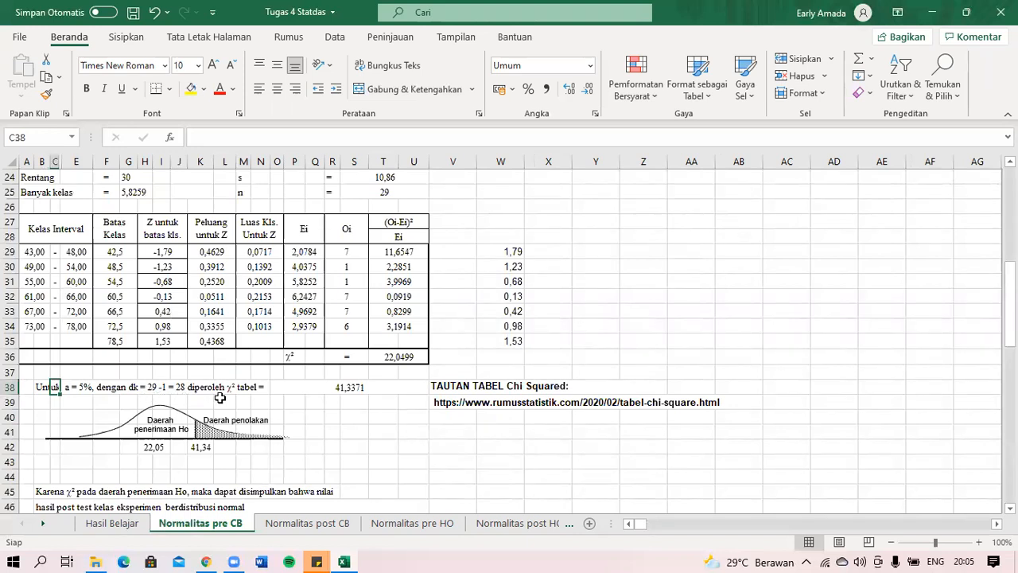
- Inspect the CHIINV formula in O38, highlighting its arguments for the significance level and degrees of freedom
{"action": "left_click", "coordinate": [349, 388]}
{"action": "left_click_drag", "start_coordinate": [295, 144], "coordinate": [230, 143]}
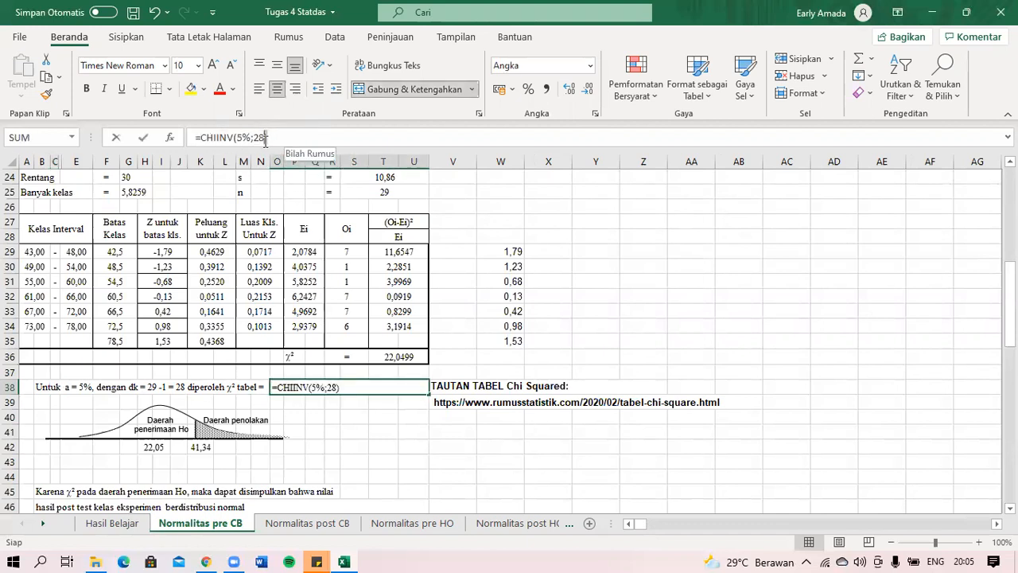
{"action": "left_click", "coordinate": [265, 138]}
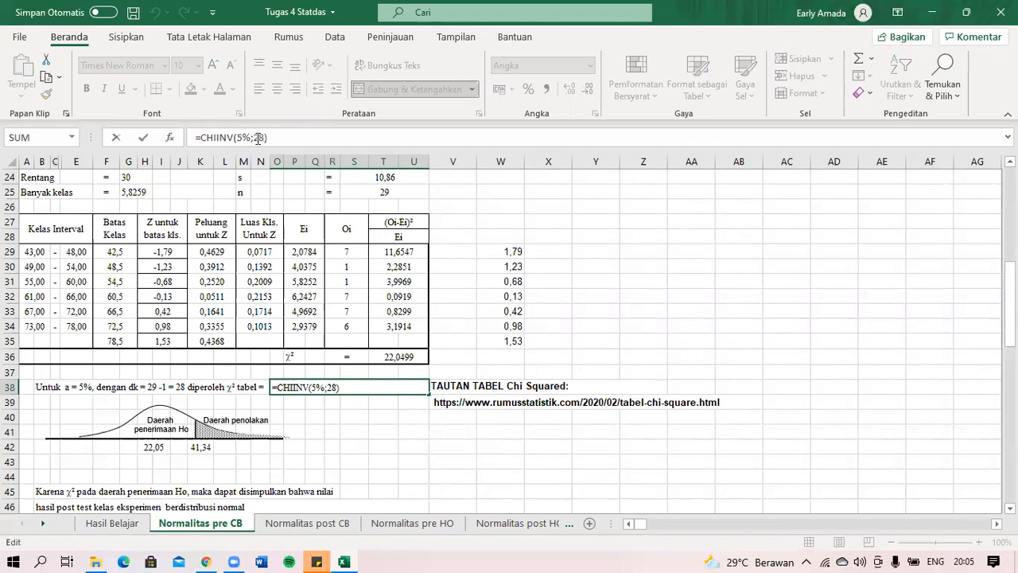
{"action": "left_click", "coordinate": [257, 138]}
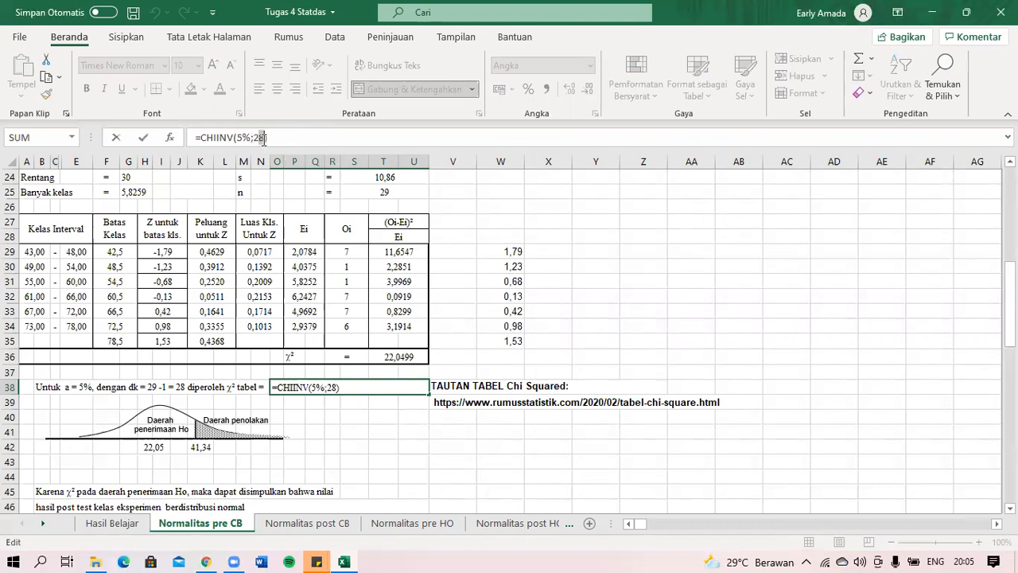
{"action": "left_click", "coordinate": [394, 138]}
{"action": "key", "text": "Return"}
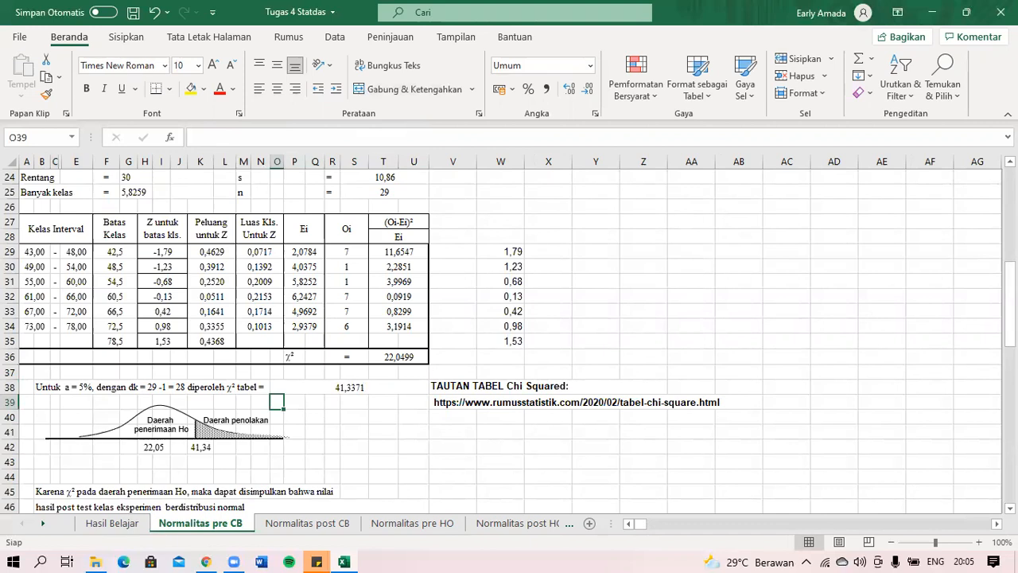
- Inspect the nilai minimal formula in G23 and the nilai maksimal formula in G22, highlighting the latter's Hasil Belajar sheet reference
{"action": "left_click_drag", "start_coordinate": [1010, 304], "coordinate": [1010, 275]}
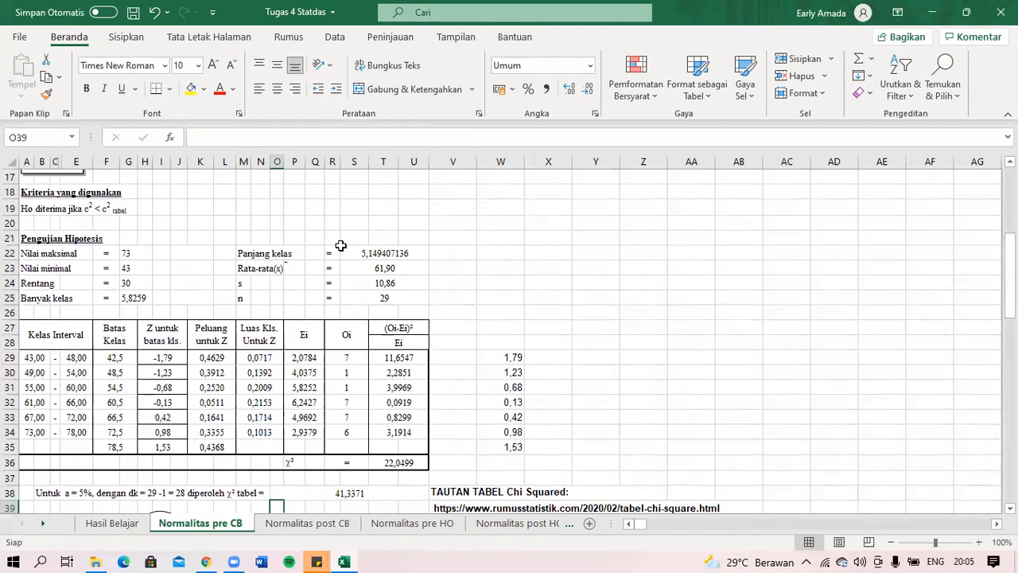
{"action": "left_click", "coordinate": [134, 252]}
{"action": "left_click", "coordinate": [137, 267]}
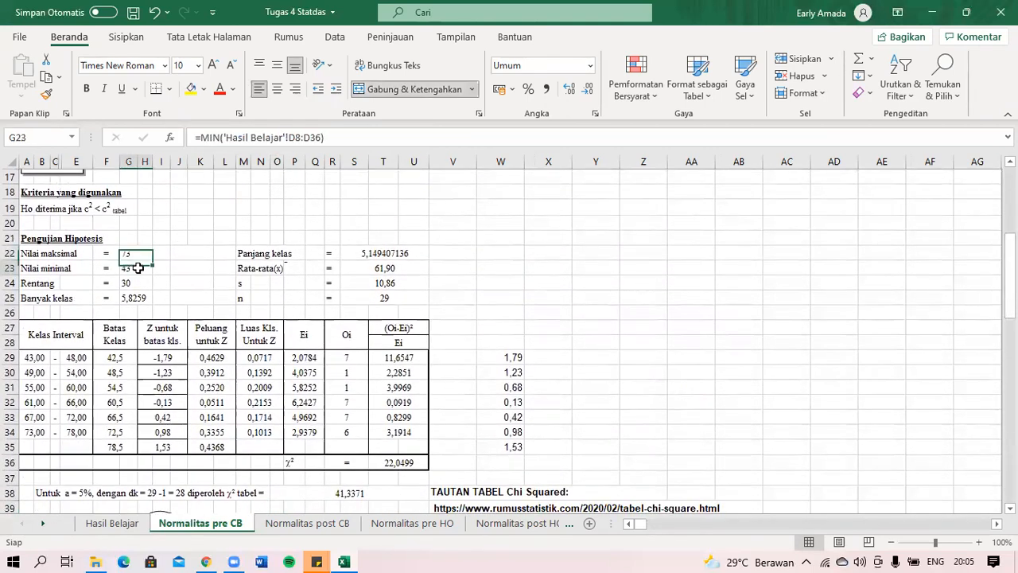
{"action": "left_click", "coordinate": [138, 253]}
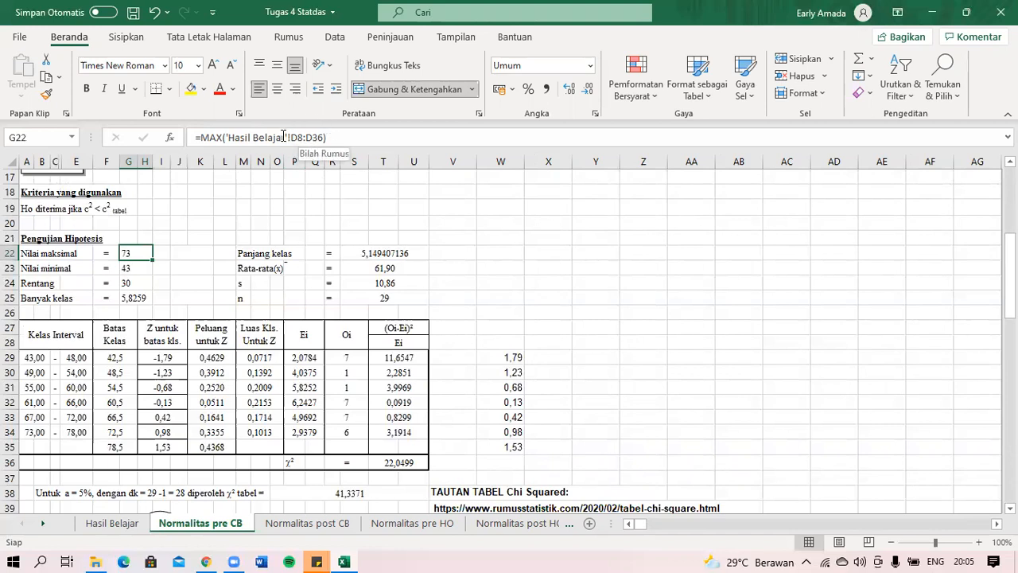
{"action": "left_click_drag", "start_coordinate": [284, 134], "coordinate": [234, 133]}
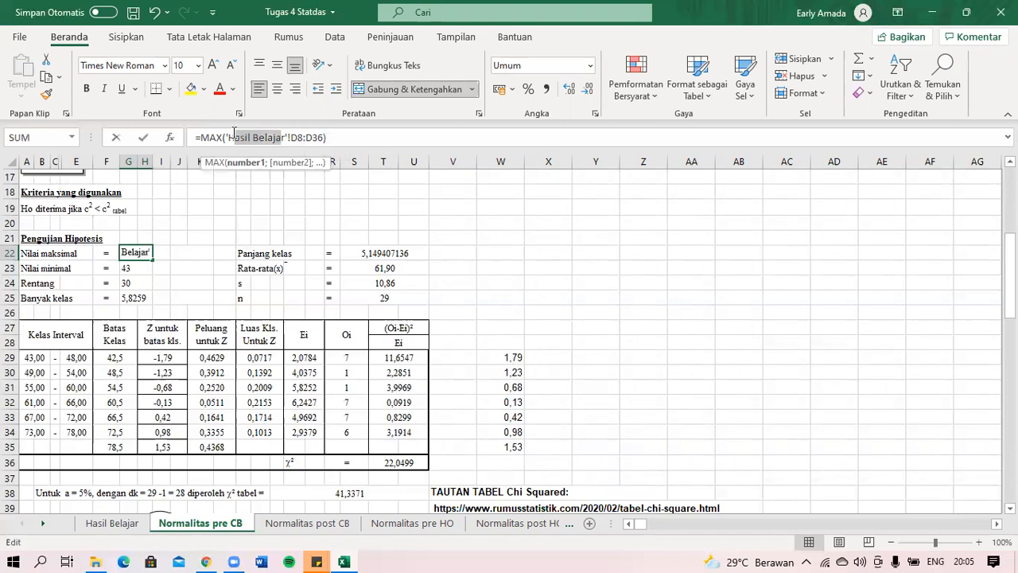
{"action": "left_click", "coordinate": [234, 133]}
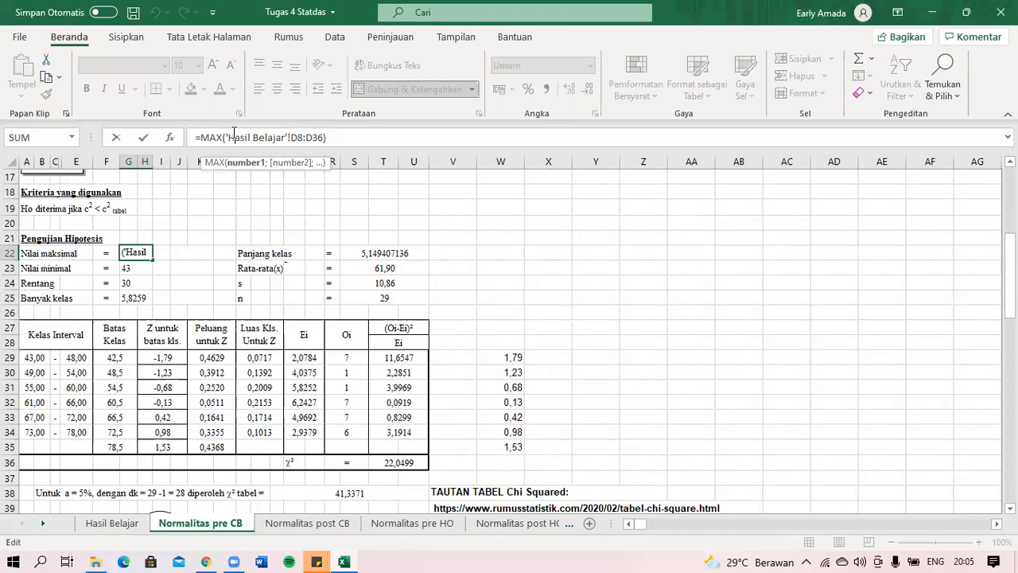
{"action": "key", "text": "Return"}
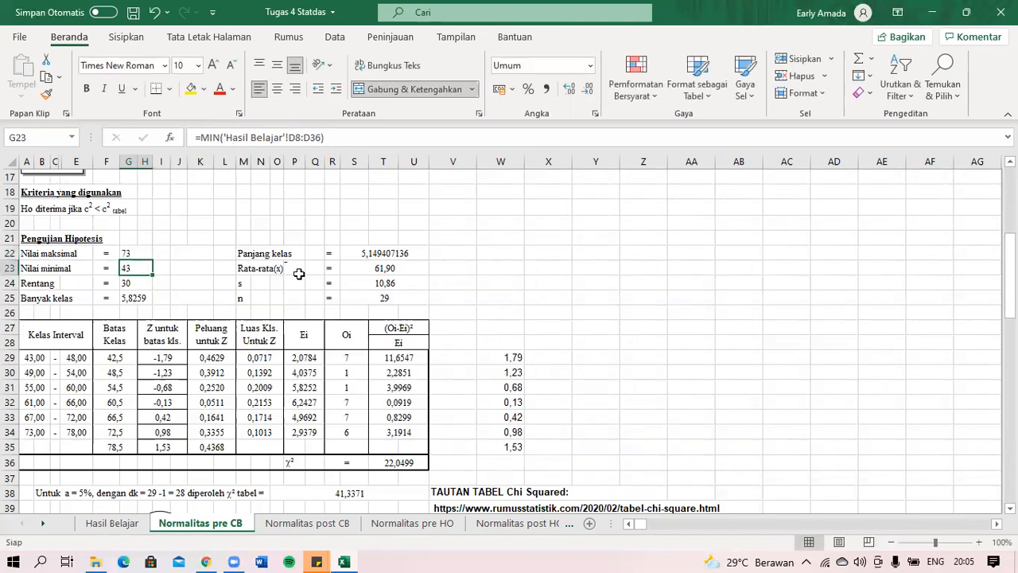
{"action": "key", "text": "Up"}
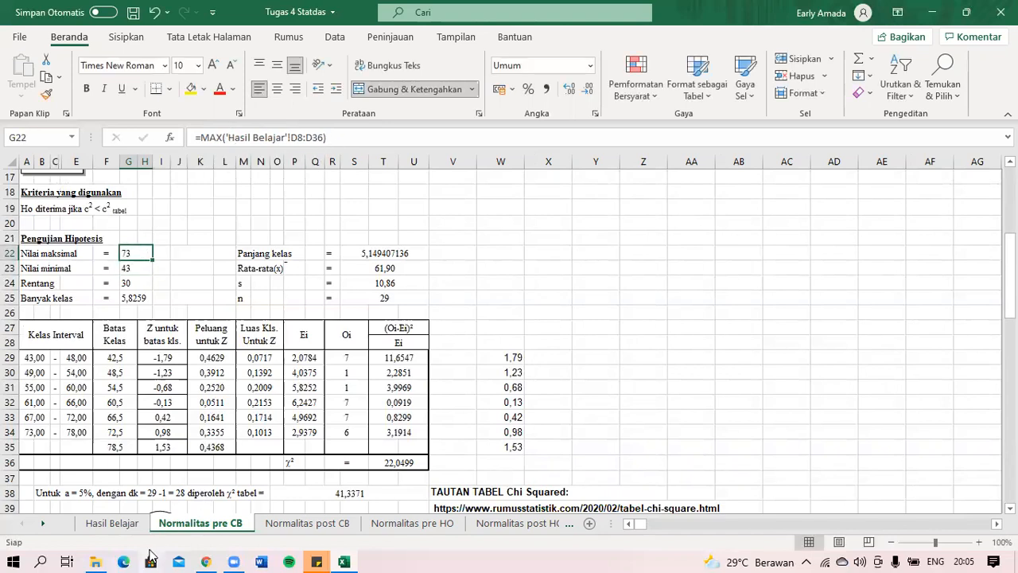
- View the Hasil Belajar source sheet, return to Normalitas pre CB and highlight the range D8:D36 in the G22 formula
{"action": "left_click", "coordinate": [124, 526]}
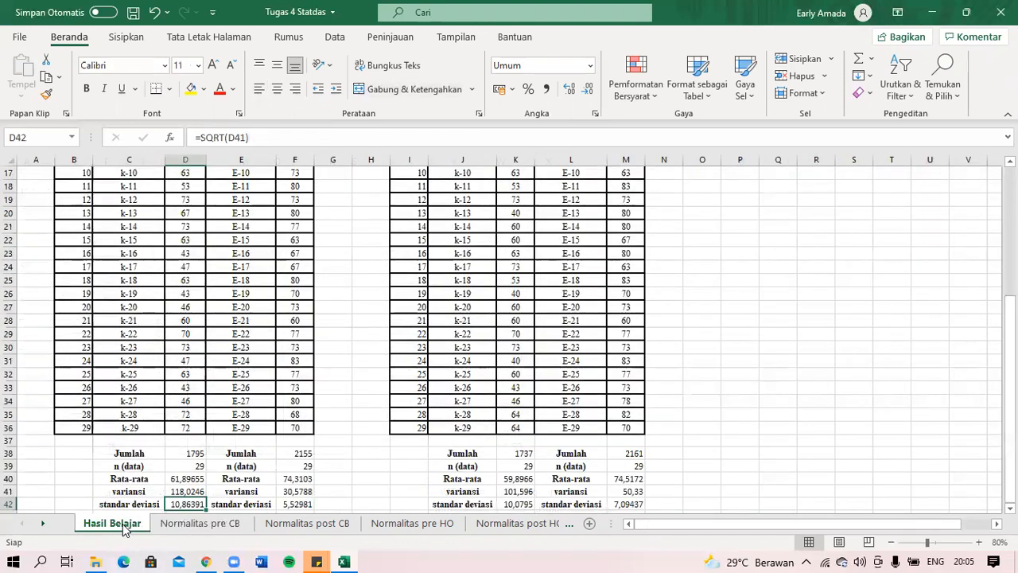
{"action": "left_click", "coordinate": [171, 525]}
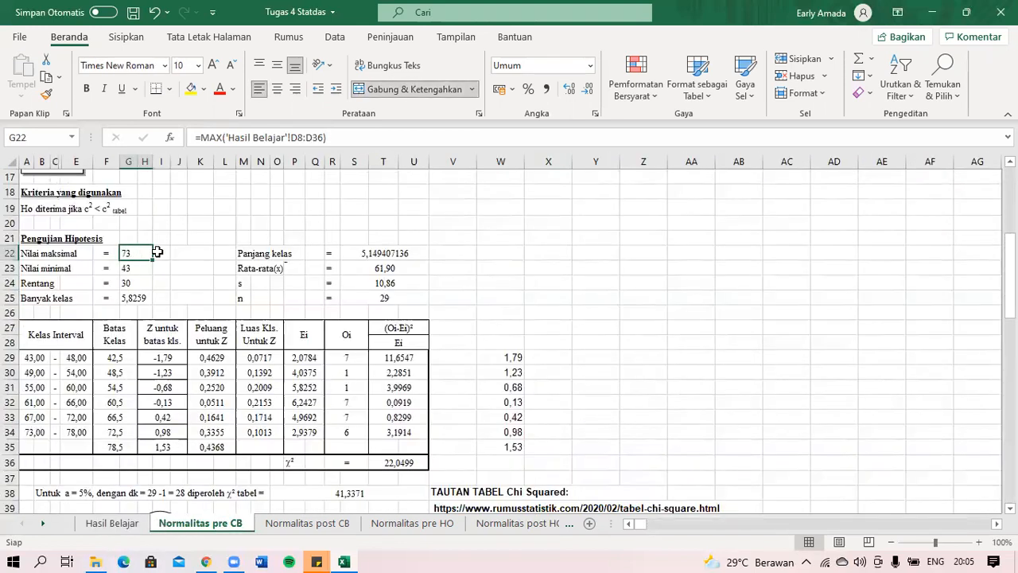
{"action": "left_click", "coordinate": [323, 139]}
{"action": "left_click_drag", "start_coordinate": [324, 139], "coordinate": [291, 139]}
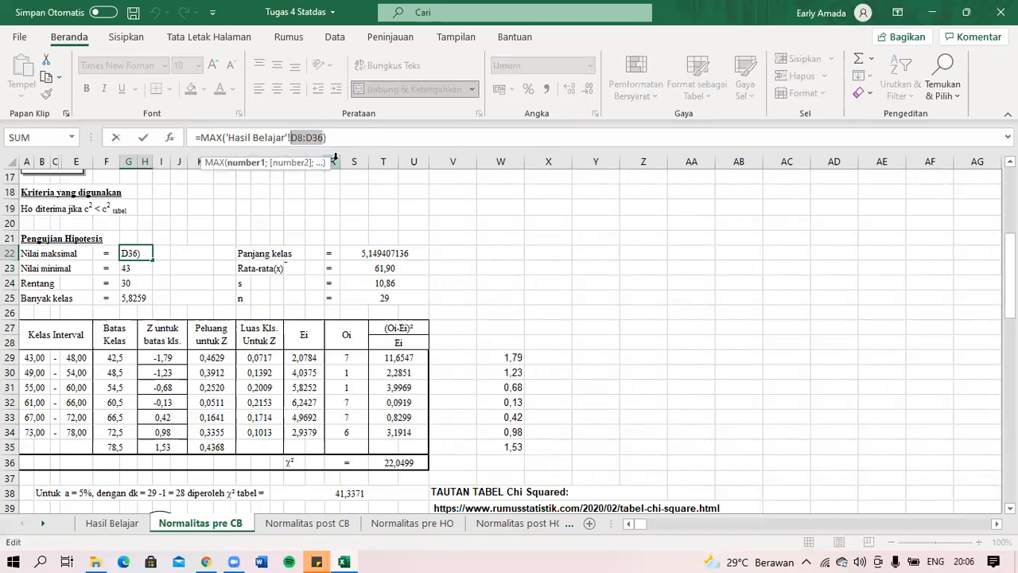
{"action": "key", "text": "Return"}
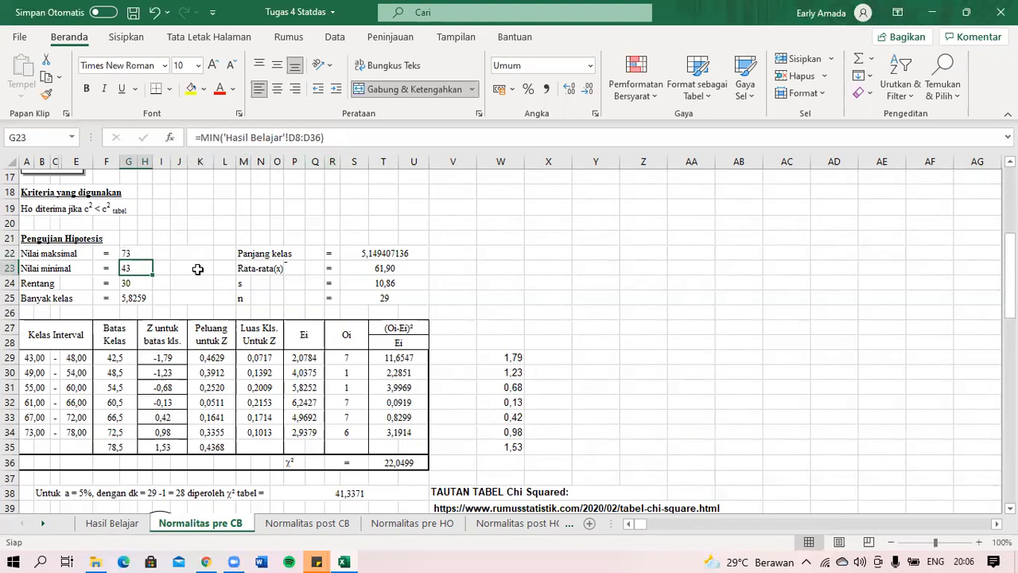
- Inspect the rentang formula in G24 together with the maximum and minimum cells G22 and G23 it subtracts
{"action": "left_click", "coordinate": [143, 280]}
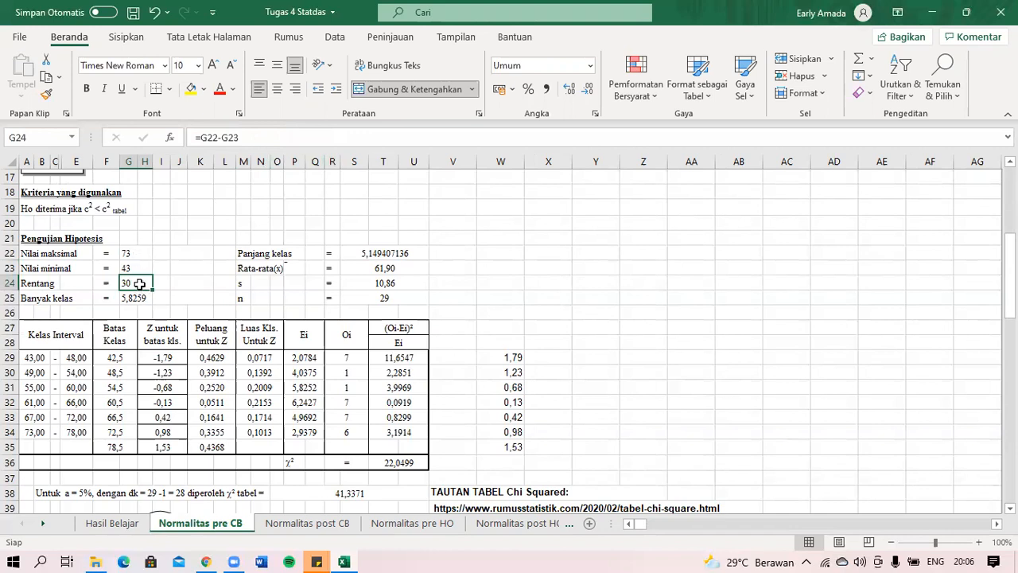
{"action": "left_click", "coordinate": [138, 253]}
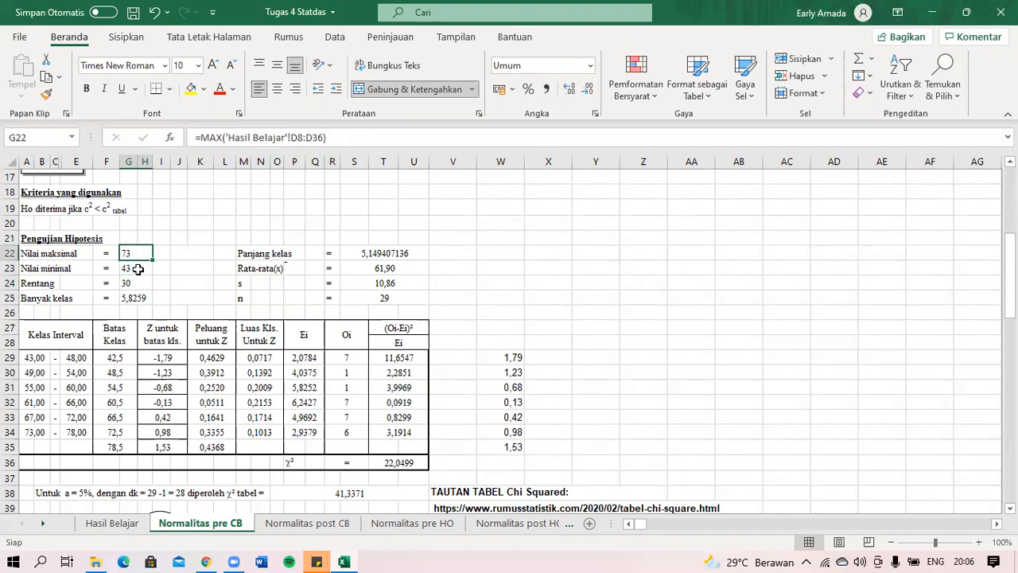
{"action": "left_click", "coordinate": [137, 268]}
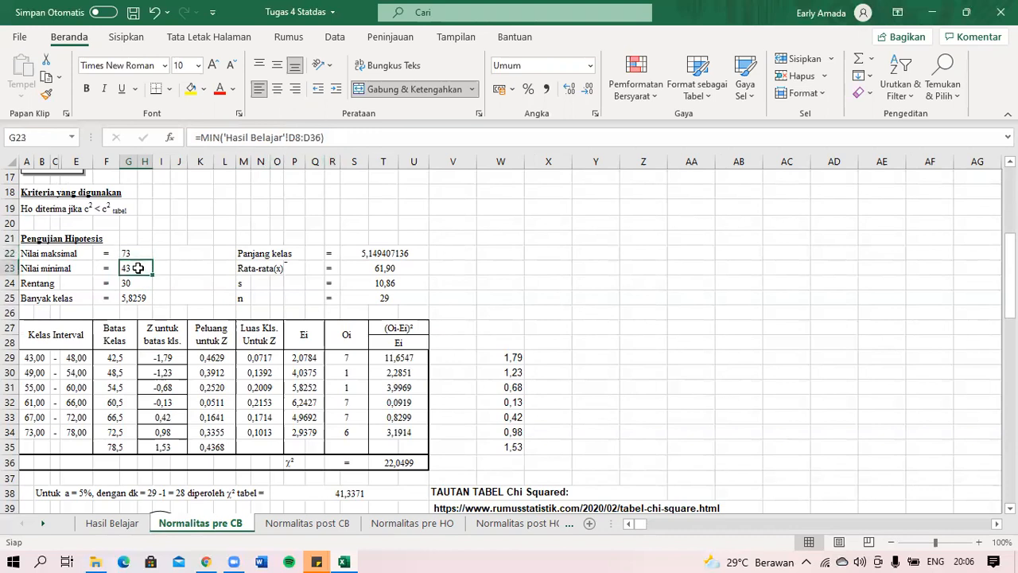
{"action": "left_click", "coordinate": [137, 282]}
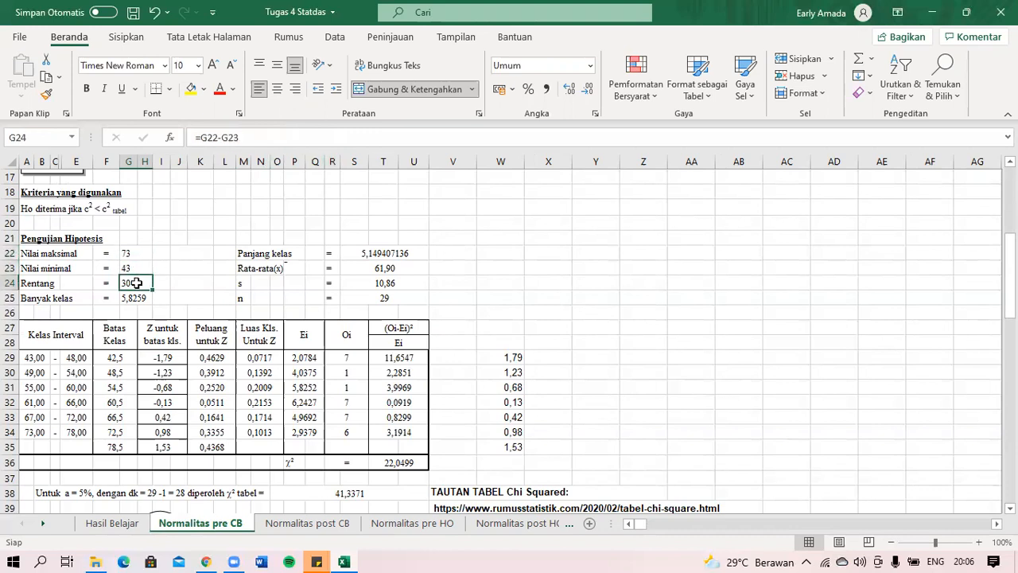
- Inspect the banyak kelas formula in G25 and check its n (data) source in D39 of the Hasil Belajar sheet
{"action": "left_click", "coordinate": [138, 298]}
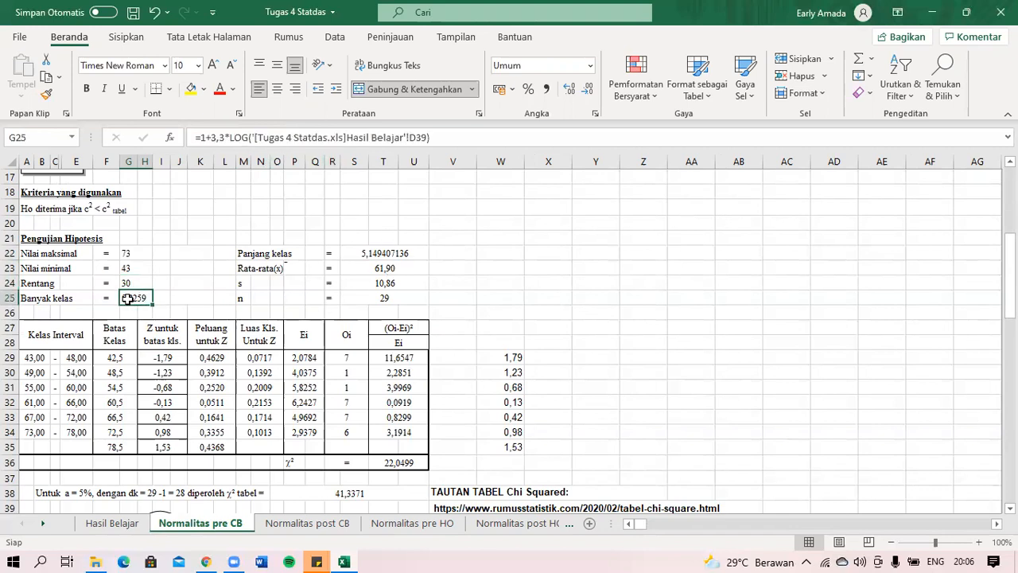
{"action": "mouse_move", "coordinate": [439, 135]}
{"action": "left_mouse_down"}
{"action": "mouse_move", "coordinate": [206, 136]}
{"action": "mouse_move", "coordinate": [456, 131]}
{"action": "left_mouse_up"}
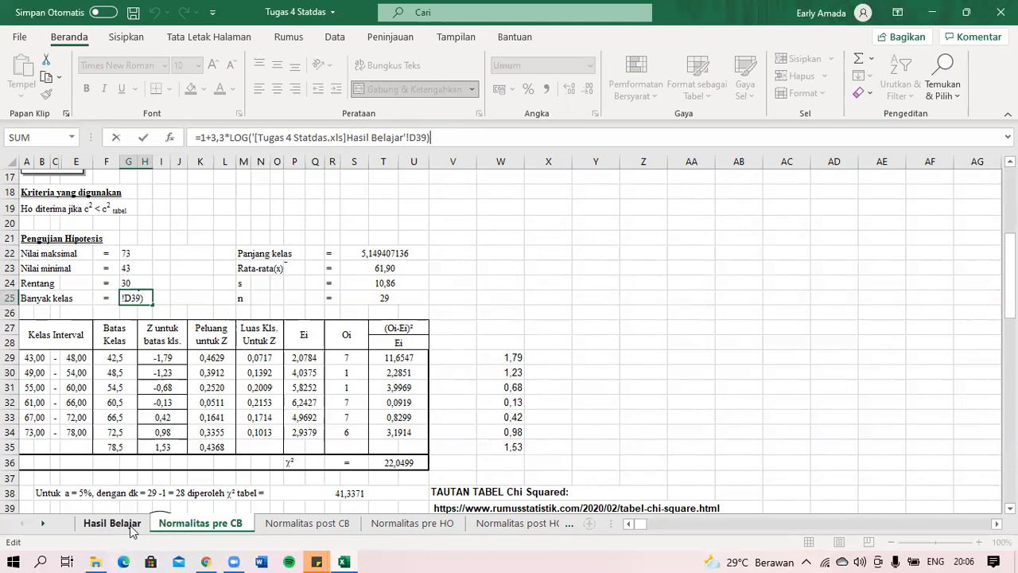
{"action": "key", "text": "Return"}
{"action": "left_click", "coordinate": [472, 332]}
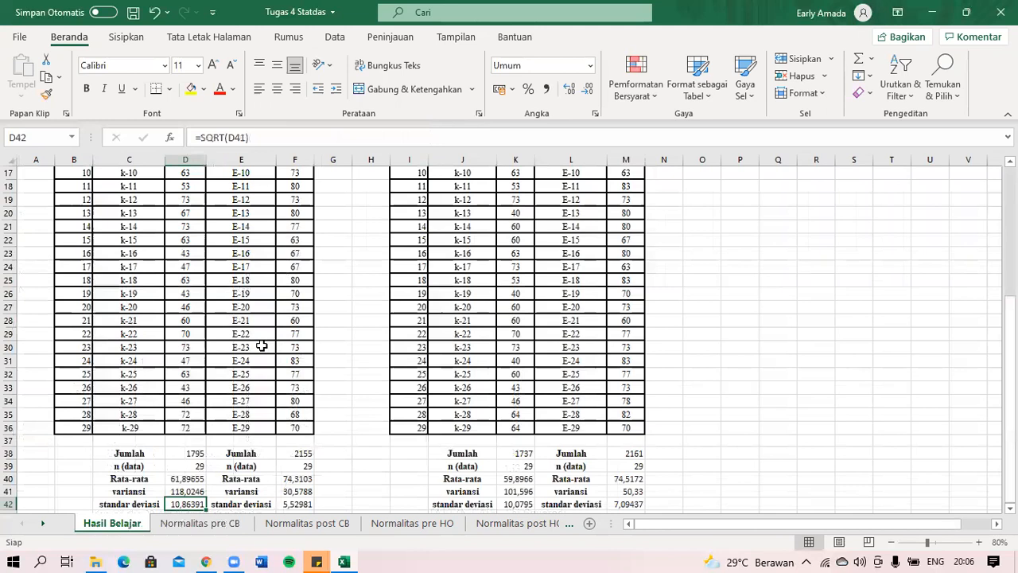
{"action": "left_click", "coordinate": [185, 467]}
{"action": "left_click", "coordinate": [201, 523]}
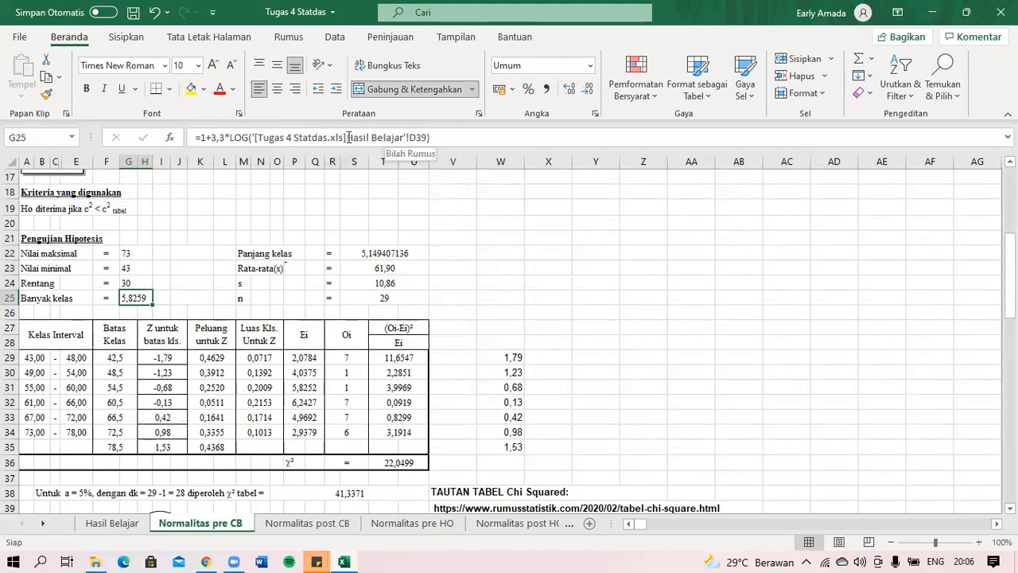
- Remove the [Tugas 4 Statdas.xls] workbook reference from the banyak kelas formula in G25, leaving =1+3,3*LOG('Hasil Belajar'!D39)
{"action": "left_click_drag", "start_coordinate": [348, 138], "coordinate": [264, 137]}
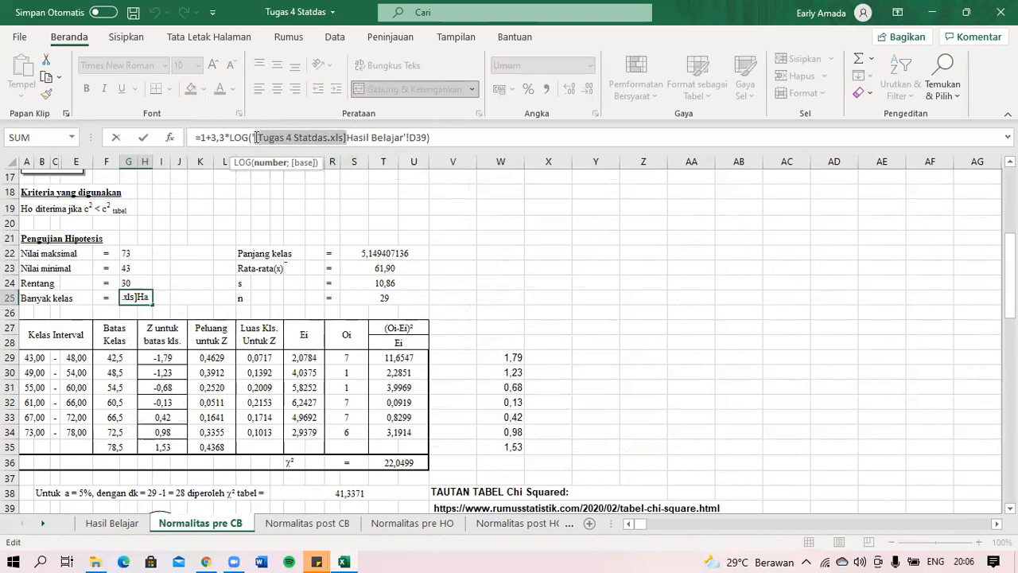
{"action": "key", "text": "Delete"}
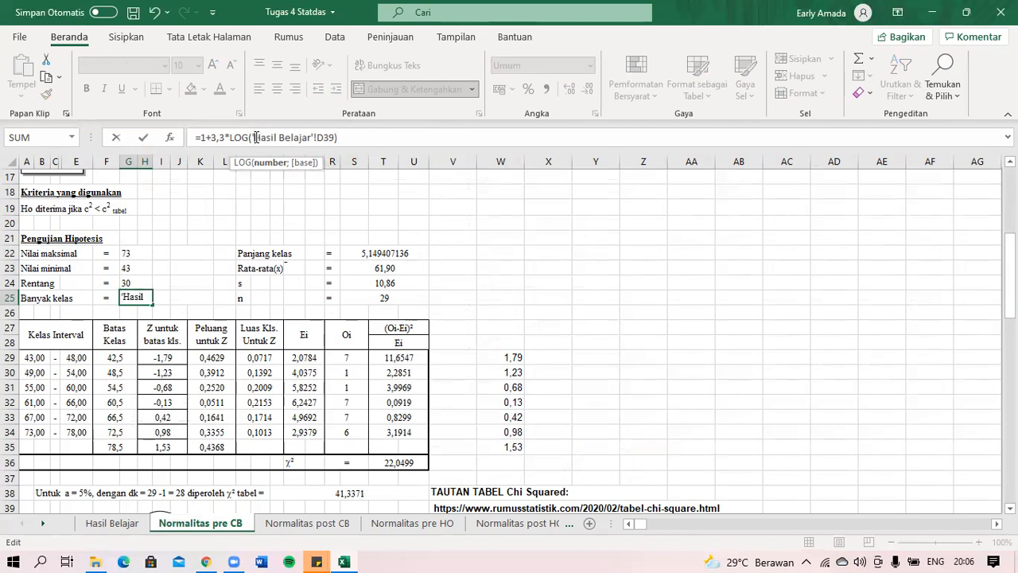
{"action": "key", "text": "Return"}
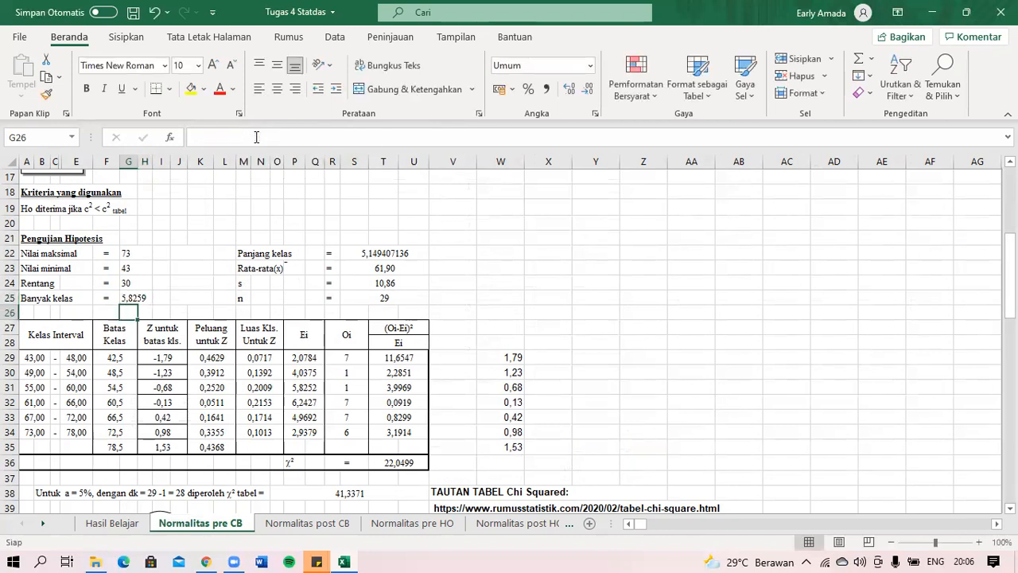
{"action": "left_click", "coordinate": [130, 298]}
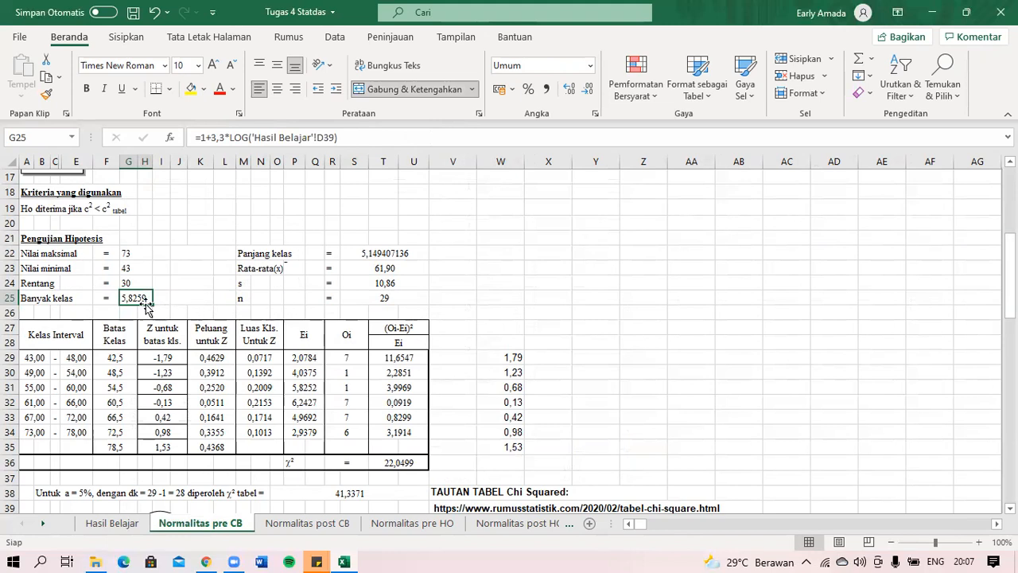
- Highlight the Kelas Interval cells, and inspect the panjang kelas formula in S22 together with its sources, rentang G24 and banyak kelas G25
{"action": "left_click", "coordinate": [158, 309]}
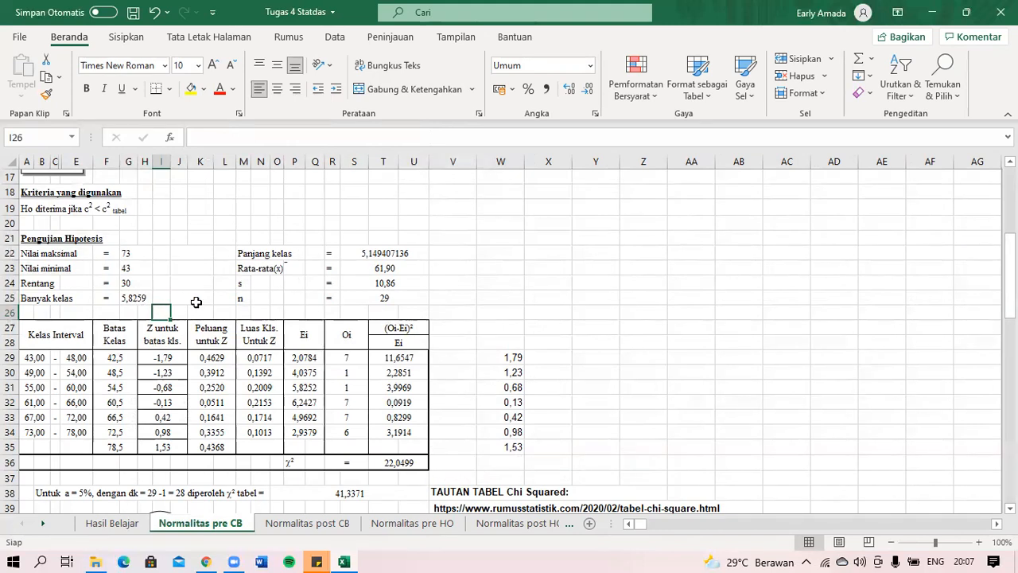
{"action": "left_click_drag", "start_coordinate": [32, 357], "coordinate": [88, 429]}
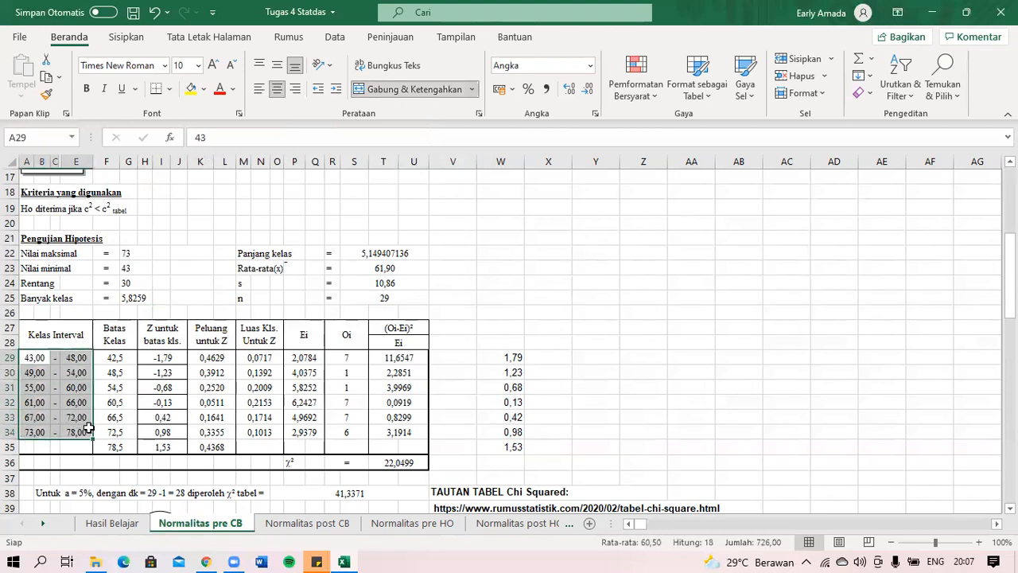
{"action": "left_click", "coordinate": [261, 252]}
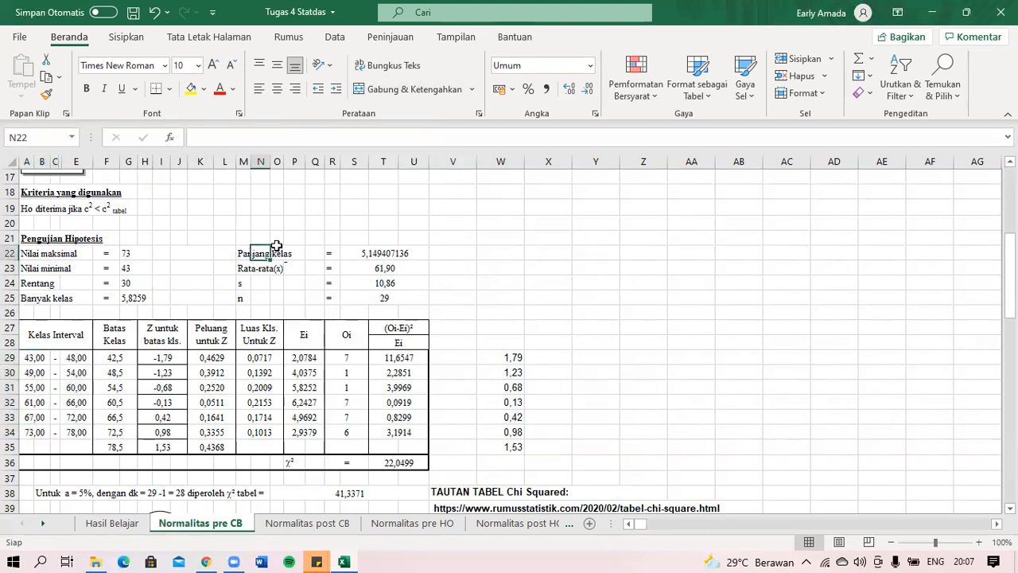
{"action": "left_click", "coordinate": [411, 253]}
{"action": "left_click_drag", "start_coordinate": [242, 136], "coordinate": [194, 138]}
{"action": "left_click", "coordinate": [253, 137]}
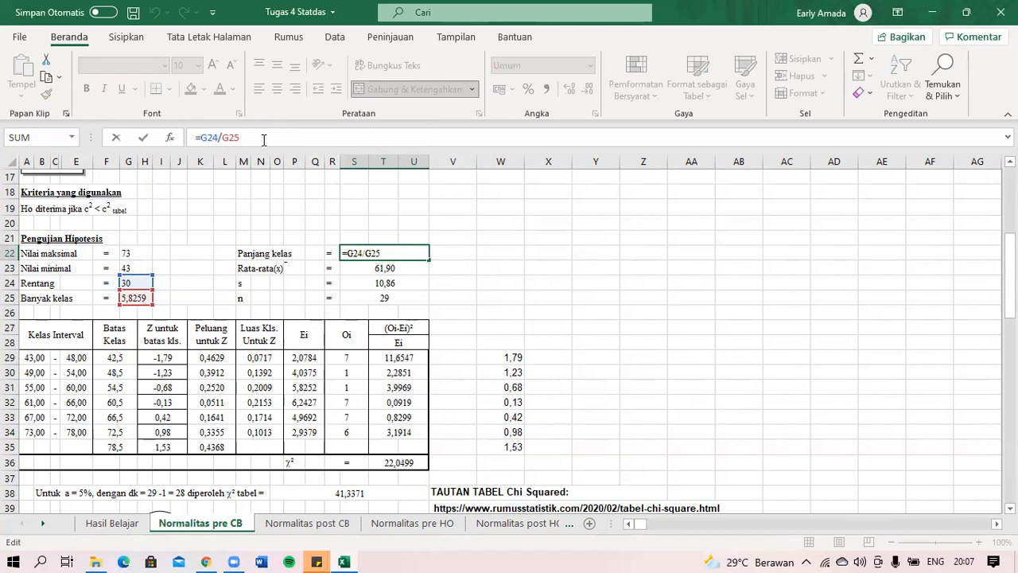
{"action": "key", "text": "Return"}
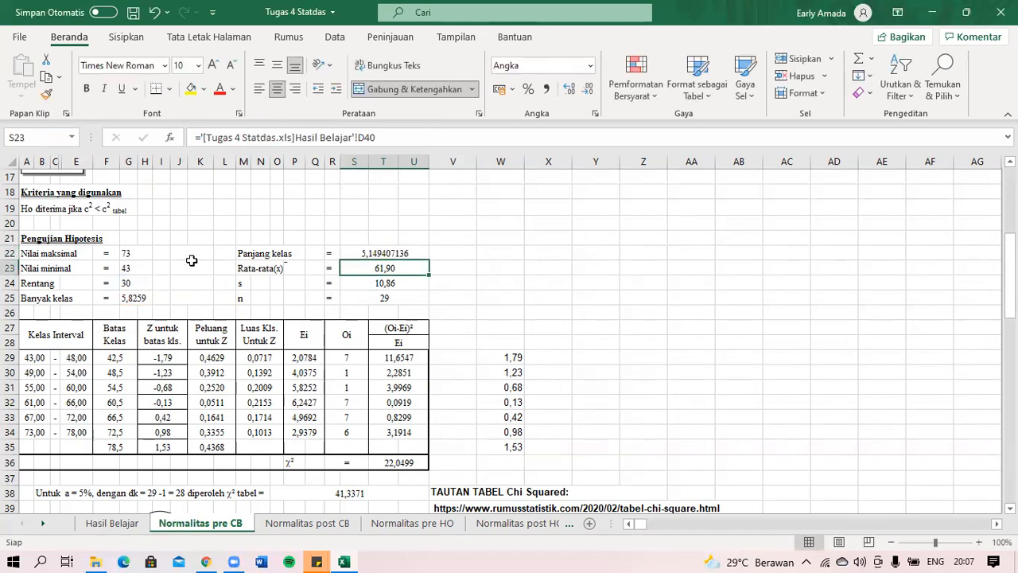
{"action": "left_click", "coordinate": [142, 283]}
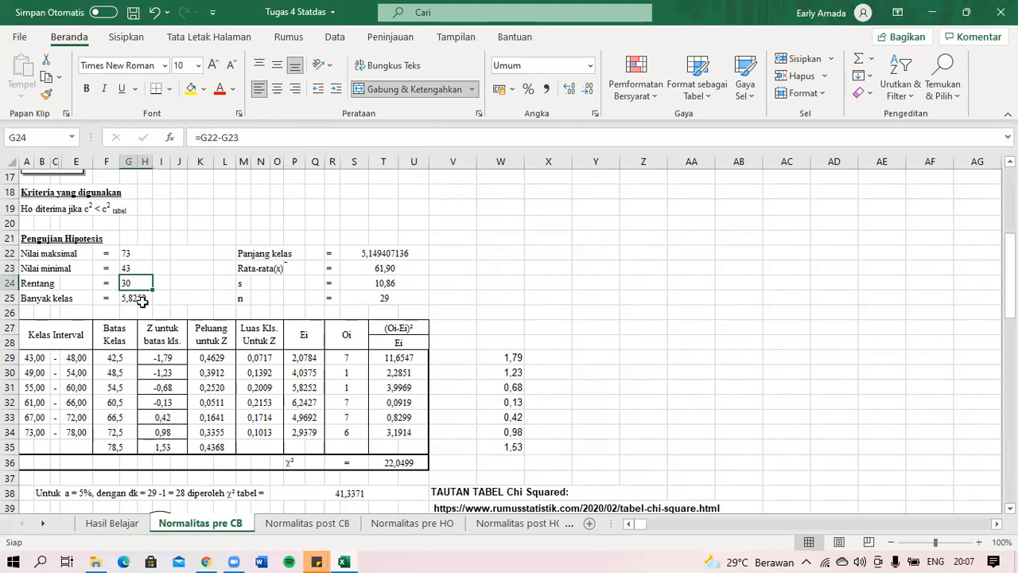
{"action": "left_click", "coordinate": [140, 300]}
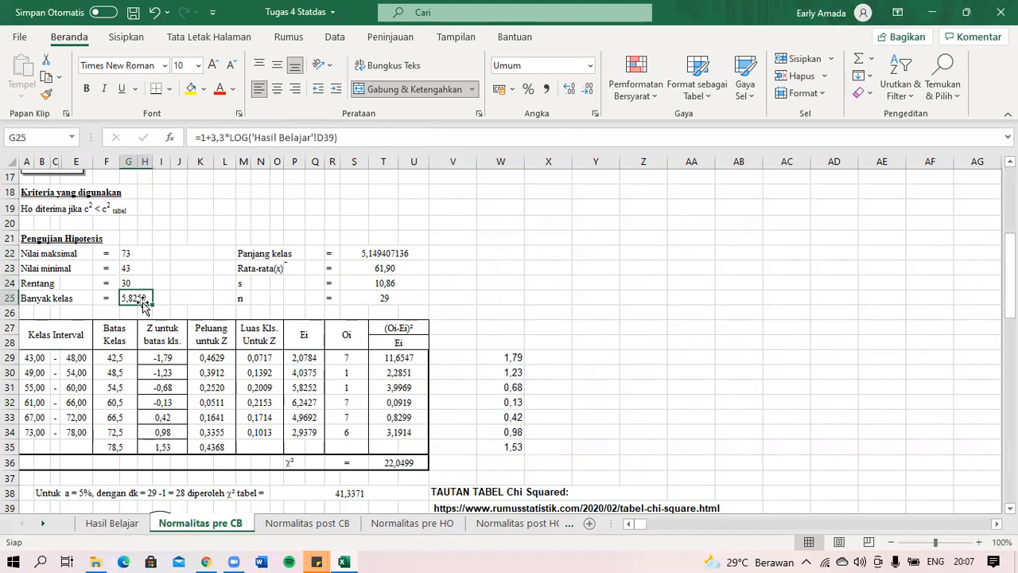
- Remove the [Tugas 4 Statdas.xls] workbook reference from the rata-rata formula in S23, leaving ='Hasil Belajar'!D40
{"action": "left_click", "coordinate": [394, 269]}
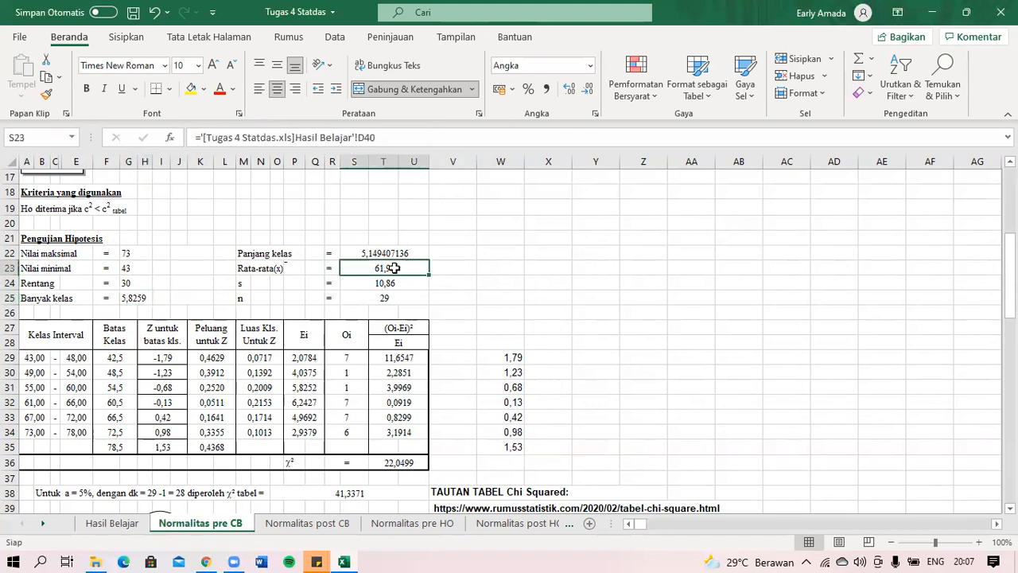
{"action": "left_click", "coordinate": [296, 137]}
{"action": "left_click_drag", "start_coordinate": [296, 137], "coordinate": [205, 136]}
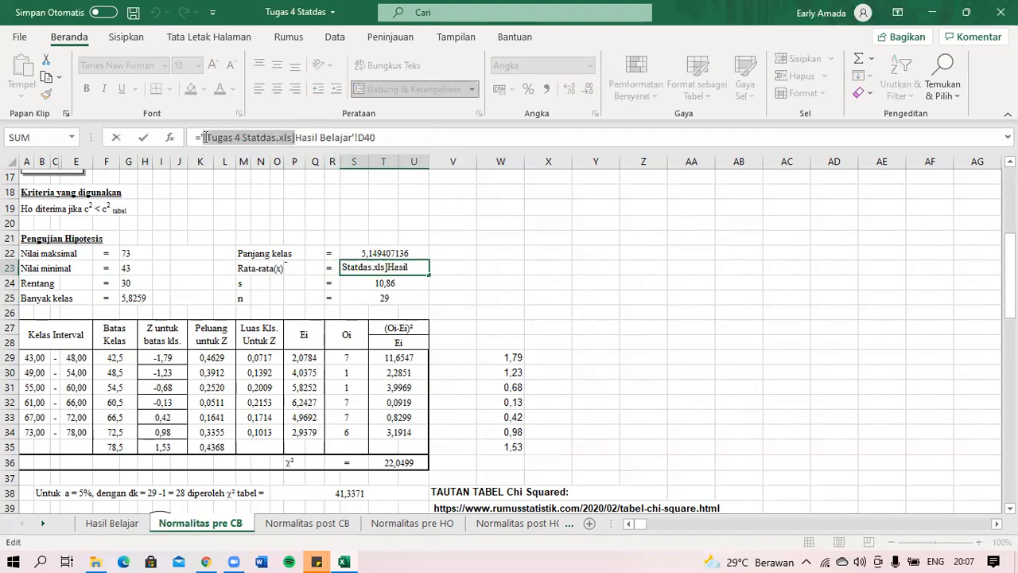
{"action": "key", "text": "BackSpace"}
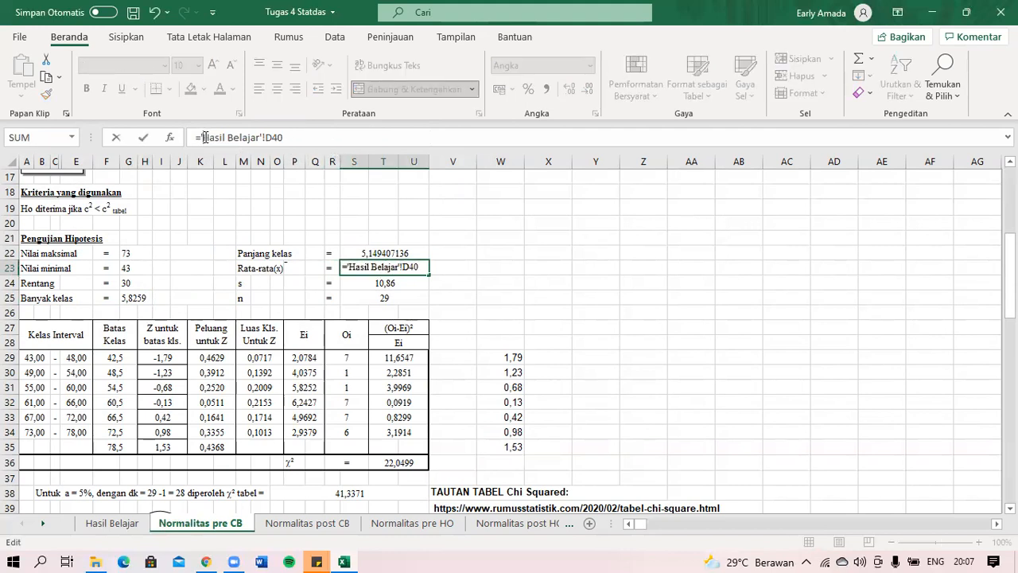
{"action": "key", "text": "Return"}
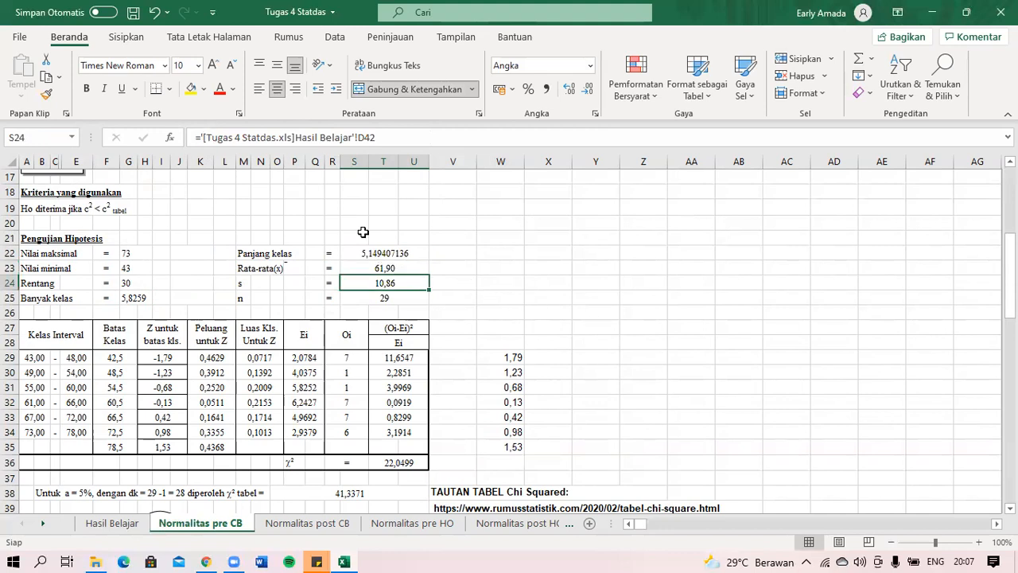
- Remove the [Tugas 4 Statdas.xls] workbook reference from the s formula in S24, leaving ='Hasil Belajar'!D42
{"action": "left_click_drag", "start_coordinate": [294, 140], "coordinate": [202, 137]}
{"action": "key", "text": "BackSpace"}
{"action": "key", "text": "Return"}
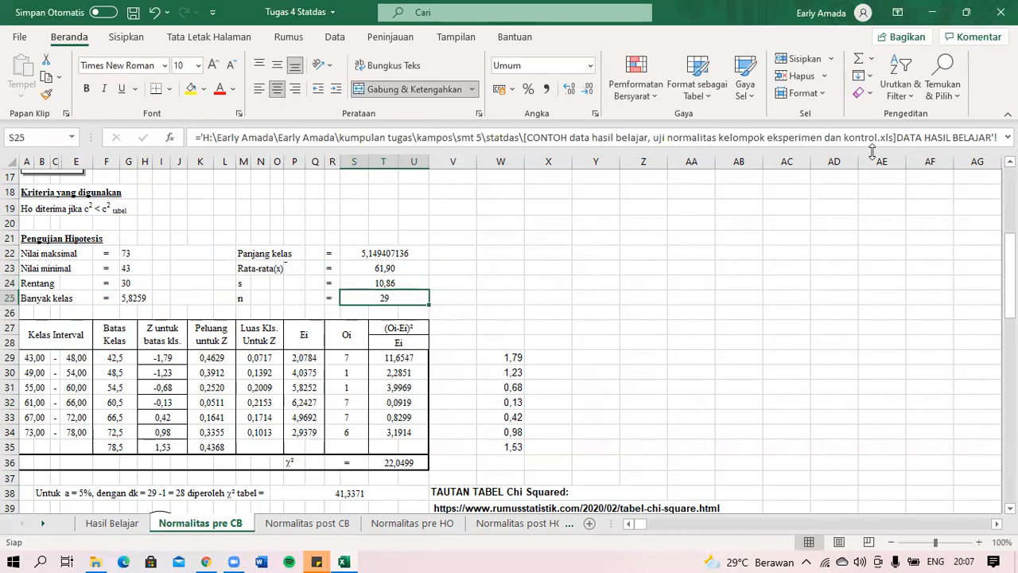
{"action": "left_click", "coordinate": [687, 252]}
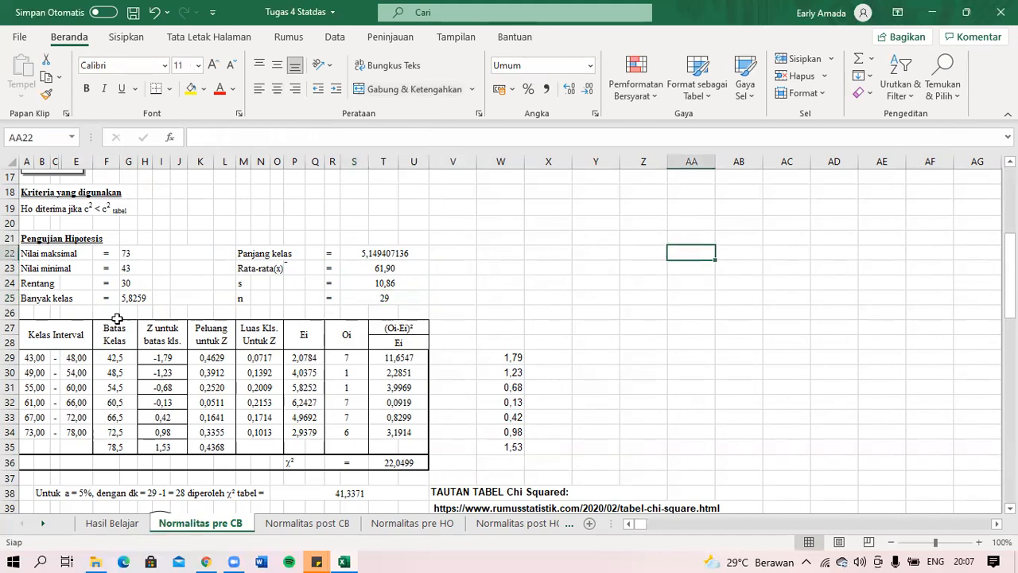
- Examine the first class interval's bounds in A29 and D29 and compare the lower bound with the nilai minimal in G23
{"action": "left_click", "coordinate": [32, 357]}
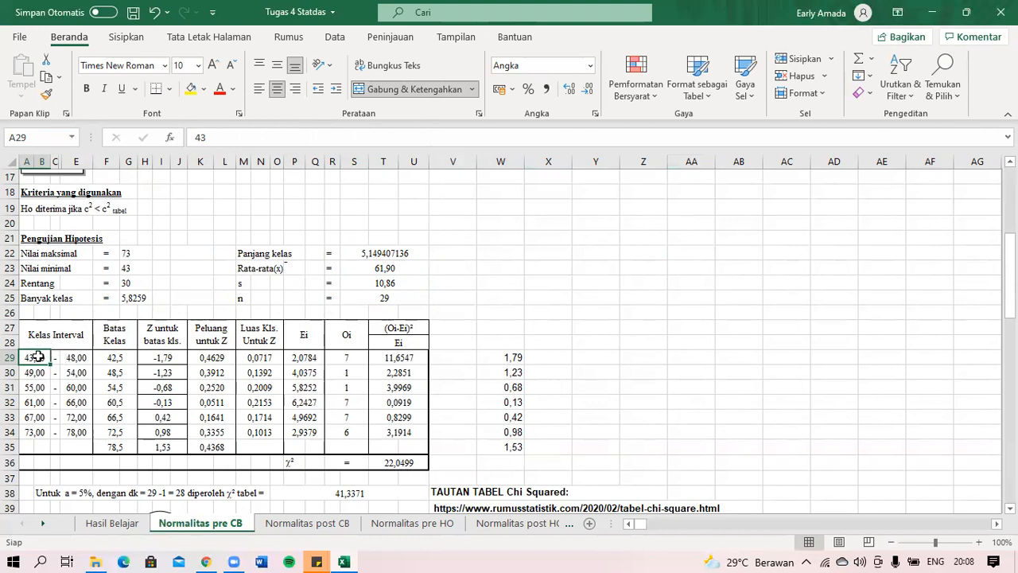
{"action": "left_click", "coordinate": [82, 359]}
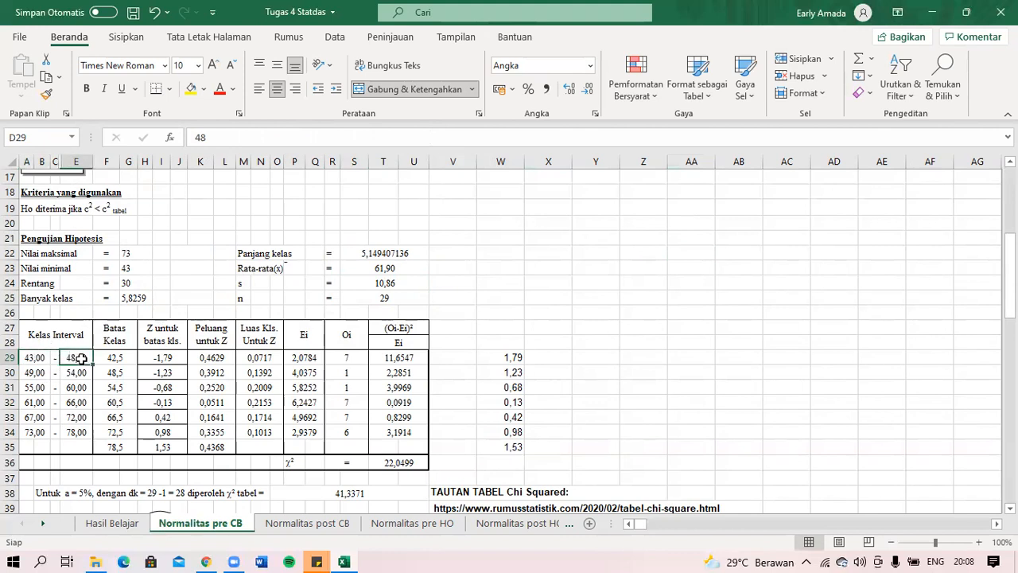
{"action": "left_click", "coordinate": [40, 360]}
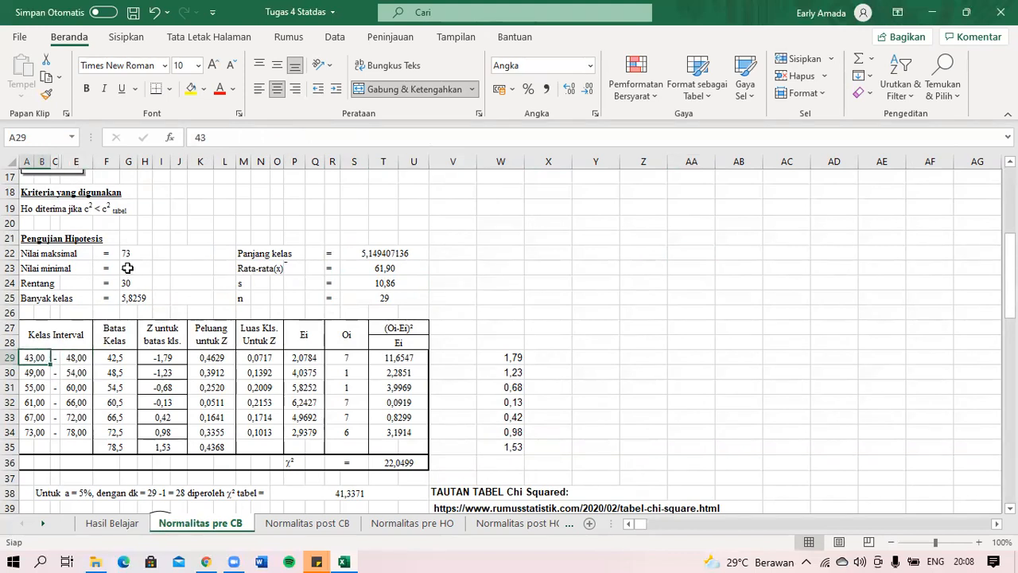
{"action": "left_click", "coordinate": [127, 268]}
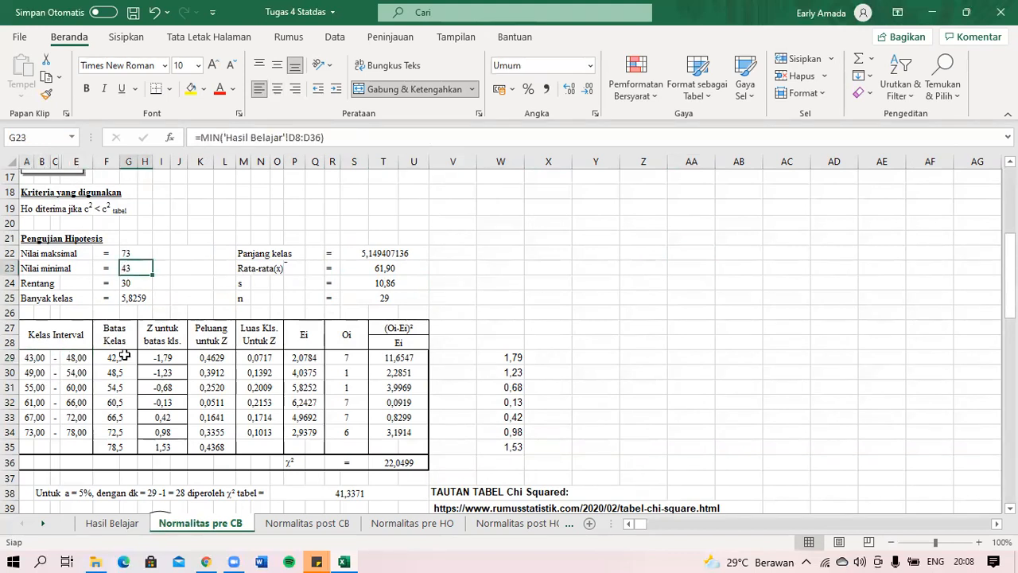
{"action": "left_click", "coordinate": [36, 357]}
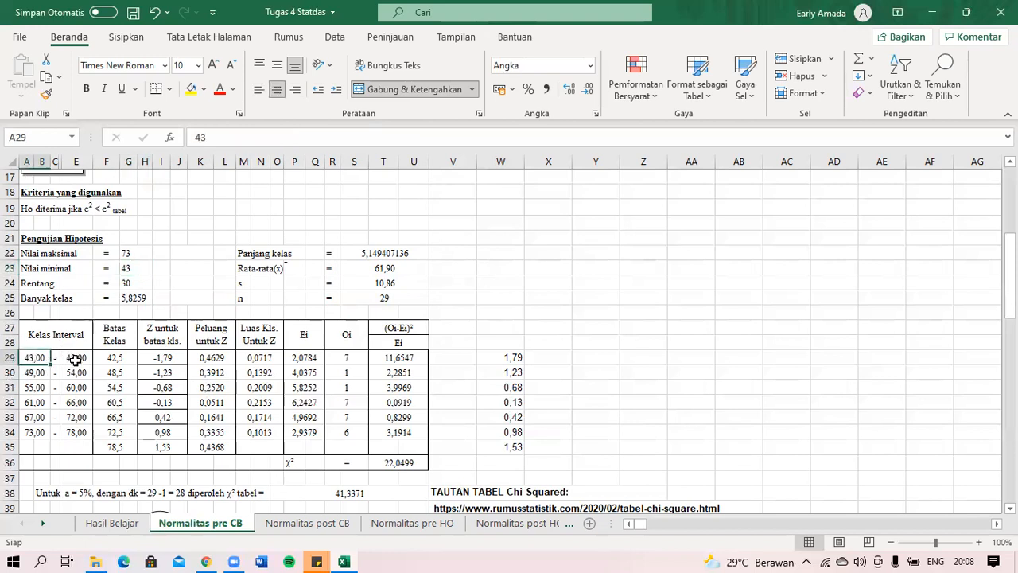
{"action": "left_click", "coordinate": [74, 359]}
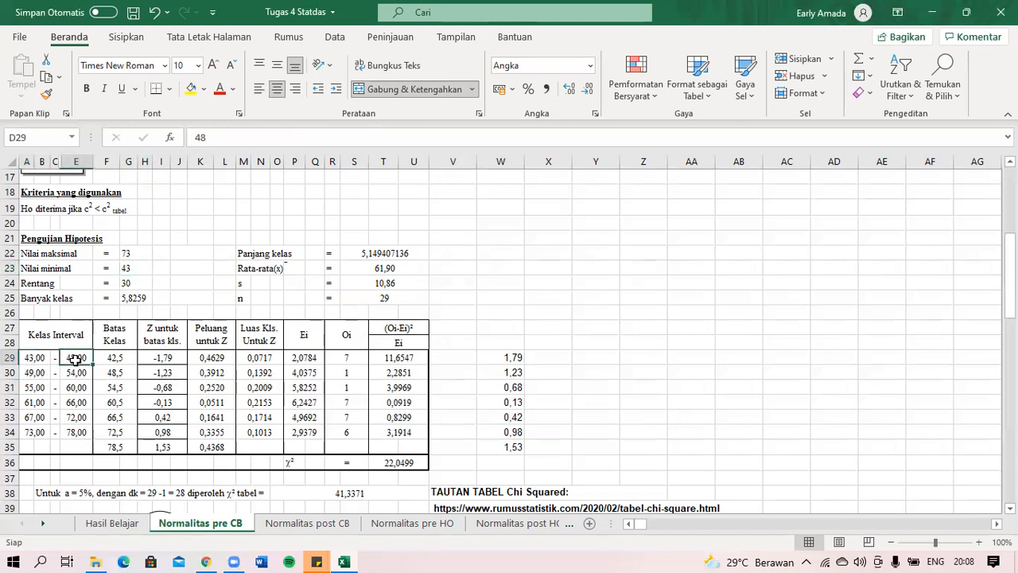
- Inspect the formulas for the following class interval bounds in A30, D30 and D34
{"action": "left_click", "coordinate": [37, 373]}
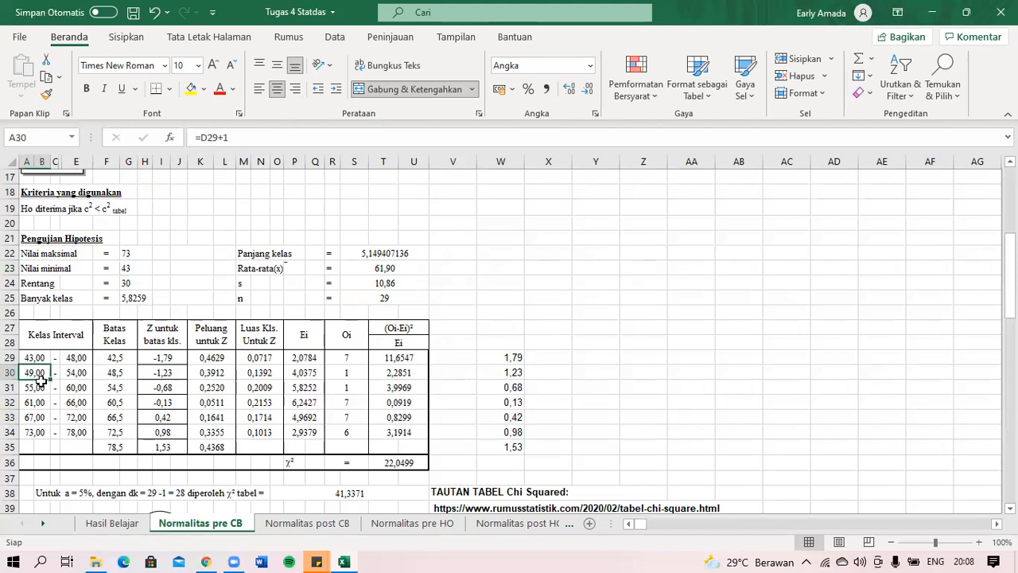
{"action": "left_click", "coordinate": [72, 372]}
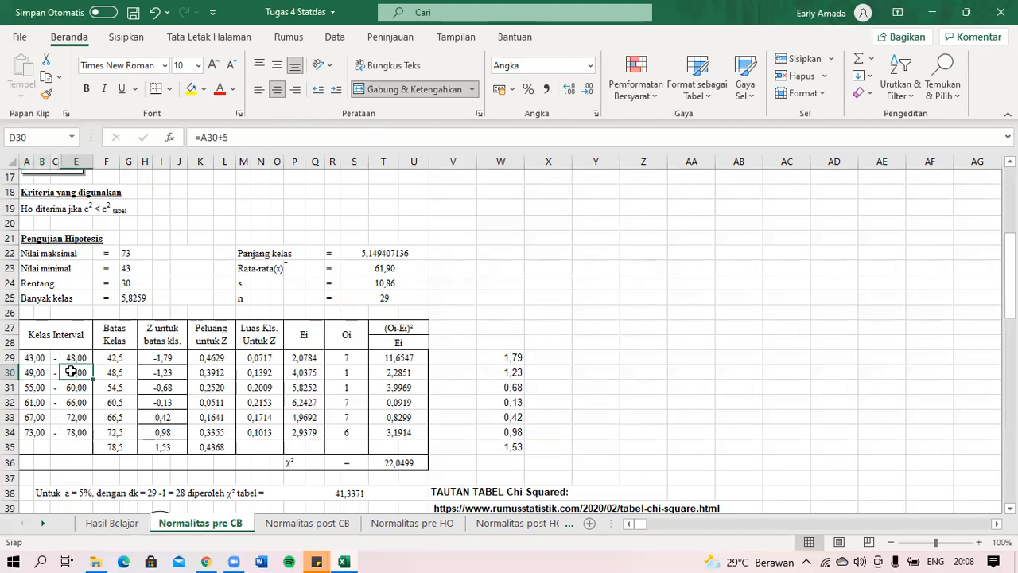
{"action": "left_click", "coordinate": [73, 436]}
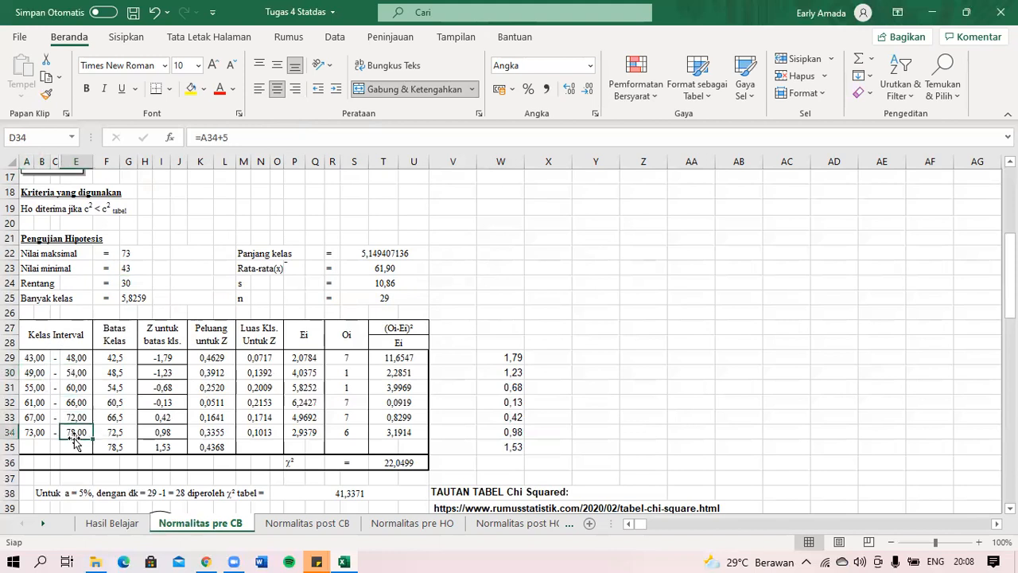
- Inspect the row 29 cells of the normality table one by one, from Batas Kelas in F29 to (Oi-Ei)²/Ei in T29
{"action": "left_click_drag", "start_coordinate": [1010, 270], "coordinate": [1010, 275]}
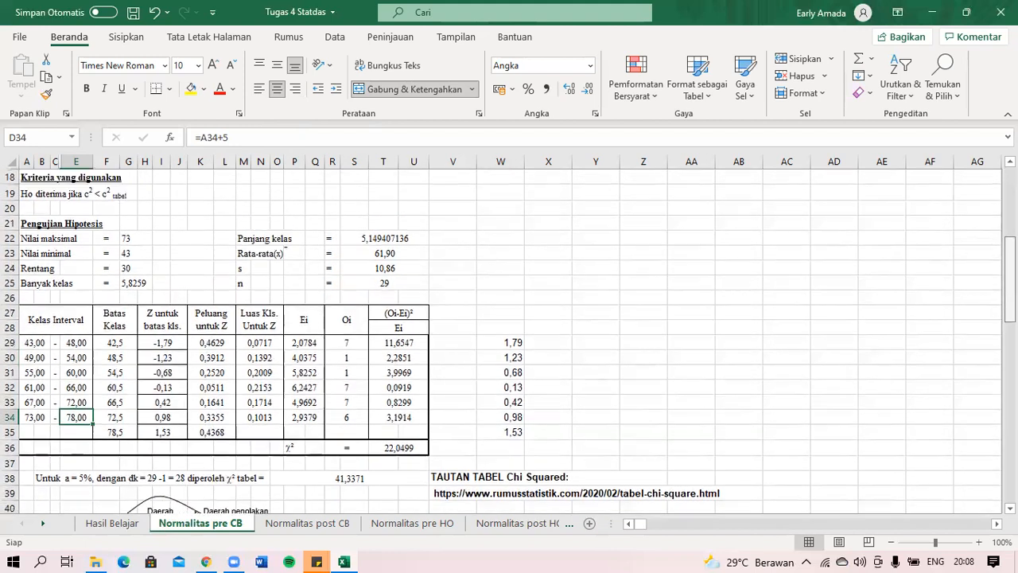
{"action": "left_click", "coordinate": [111, 342]}
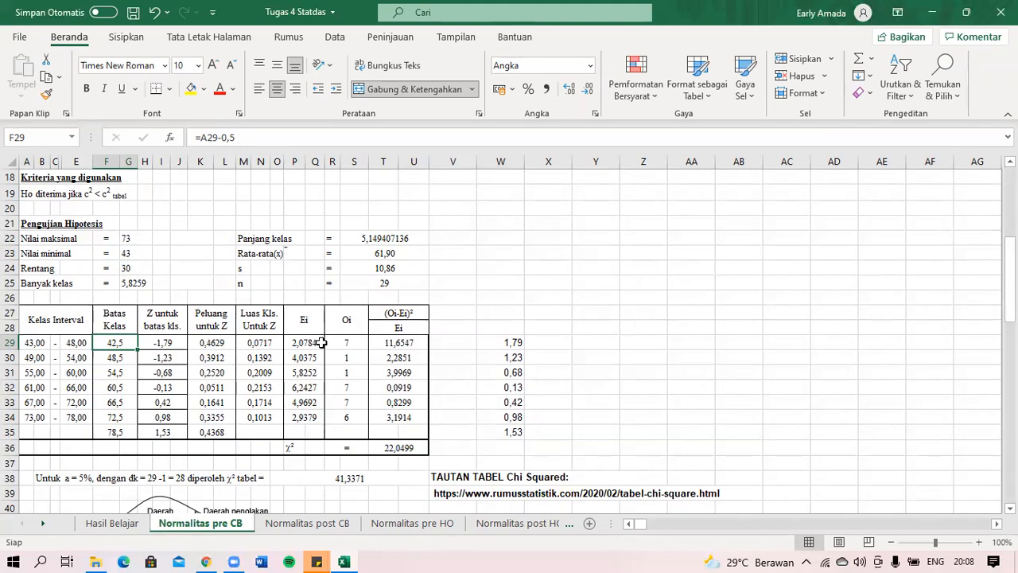
{"action": "left_click", "coordinate": [164, 344]}
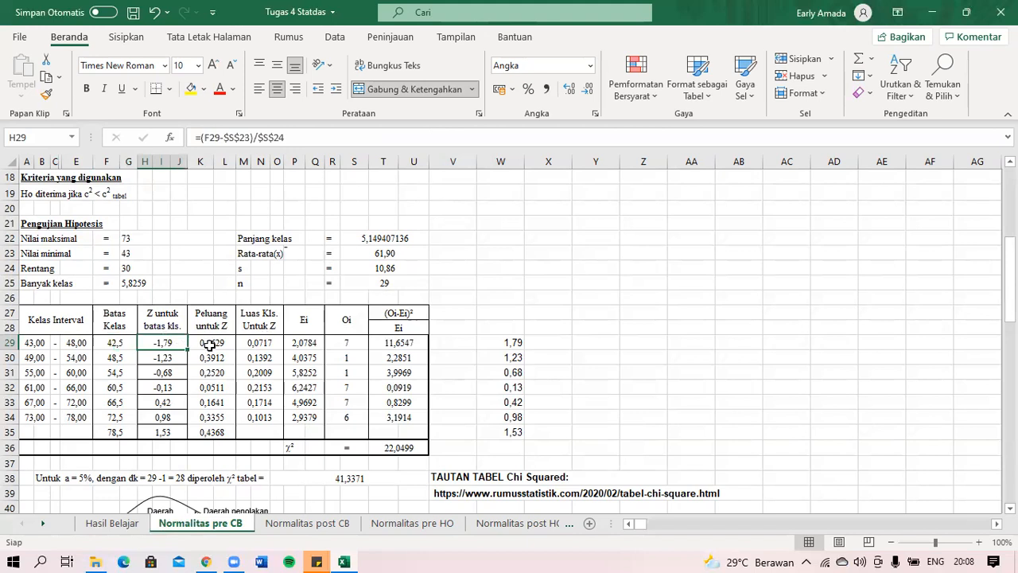
{"action": "left_click", "coordinate": [210, 344]}
{"action": "left_click", "coordinate": [271, 344]}
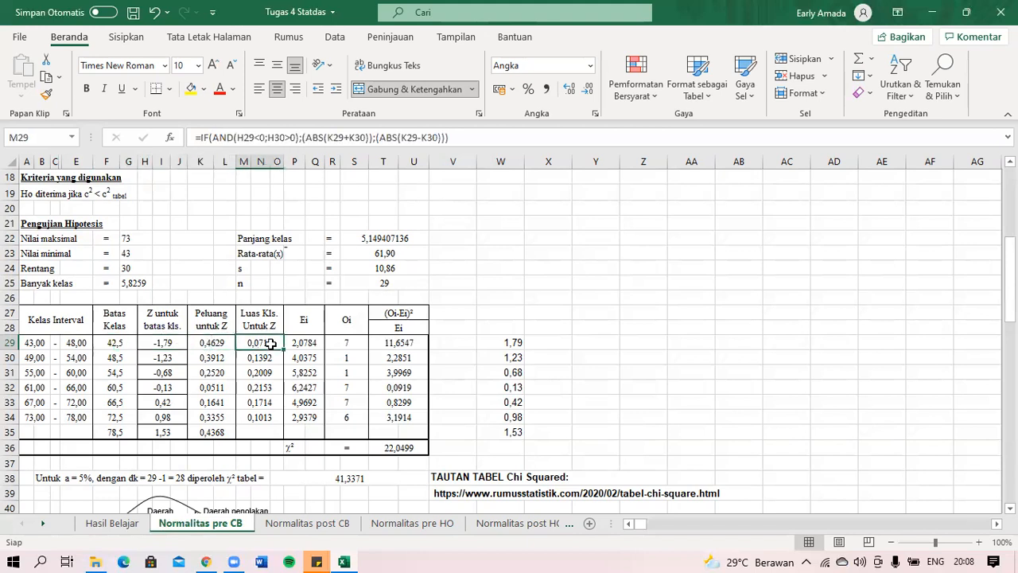
{"action": "left_click", "coordinate": [297, 344]}
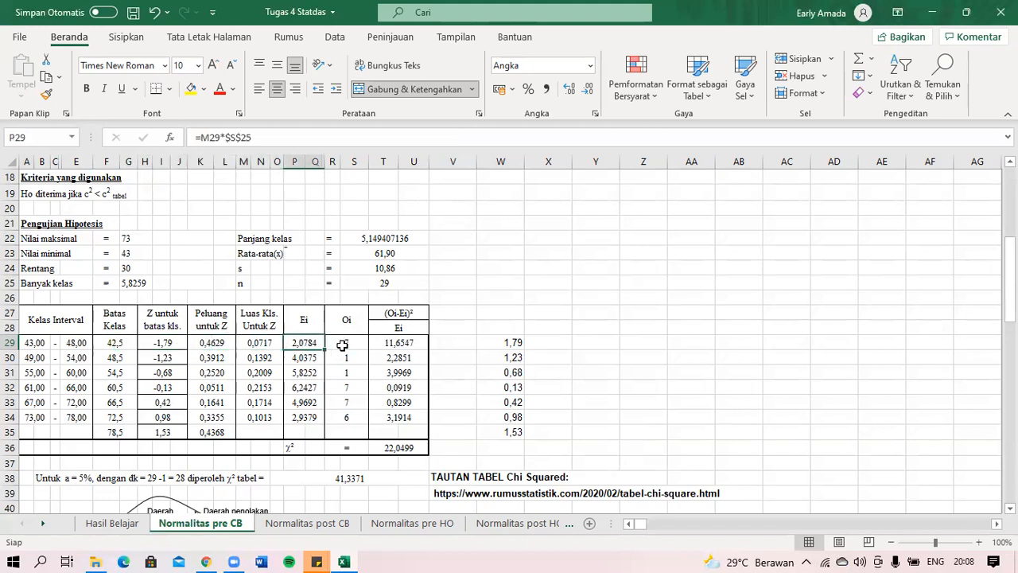
{"action": "left_click", "coordinate": [342, 344]}
{"action": "left_click", "coordinate": [396, 344]}
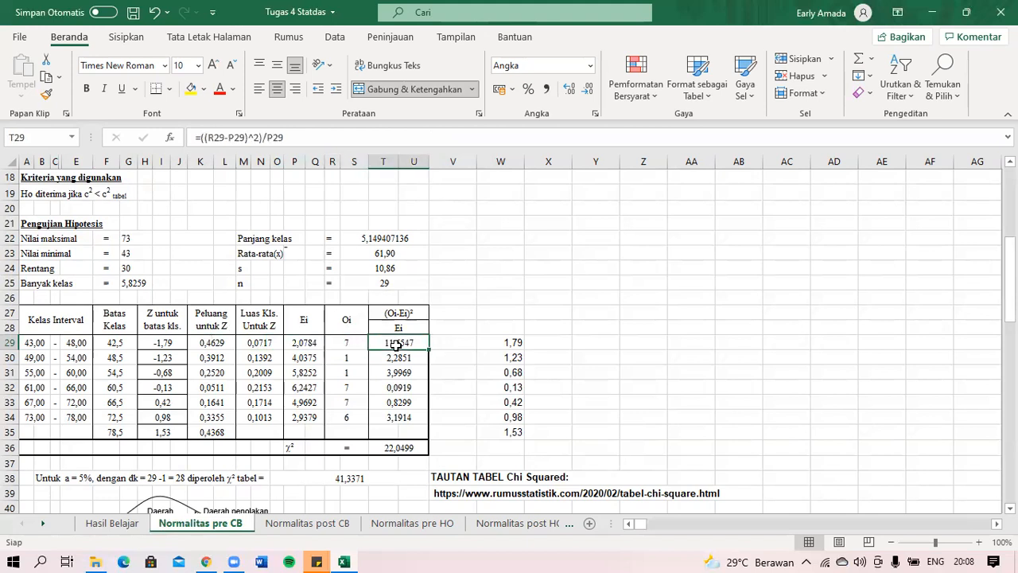
- Highlight the whole Z untuk batas kelas formula in H29 to examine its referenced cells, leaving the formula as it is
{"action": "left_click", "coordinate": [169, 342]}
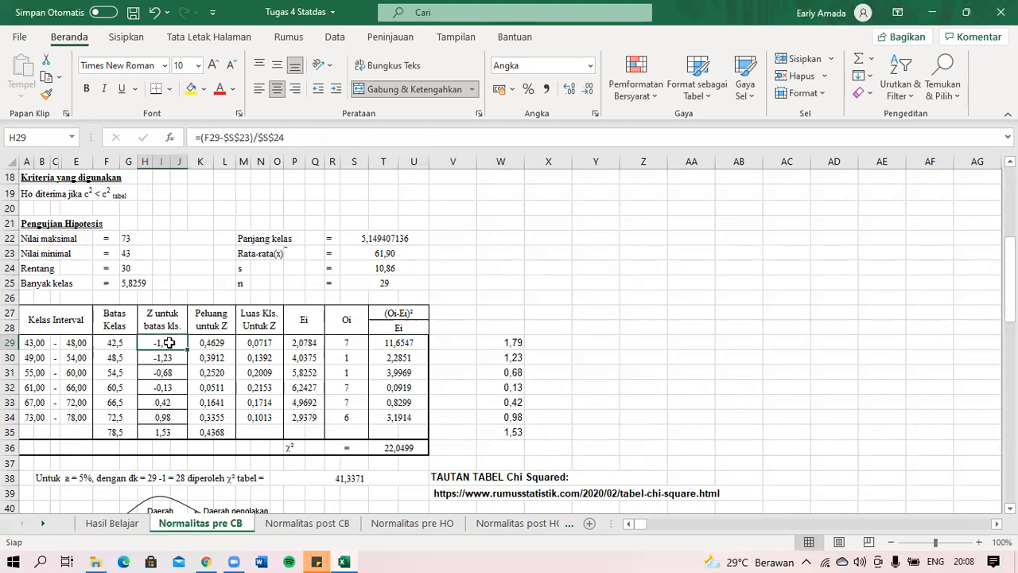
{"action": "left_click_drag", "start_coordinate": [292, 136], "coordinate": [199, 142]}
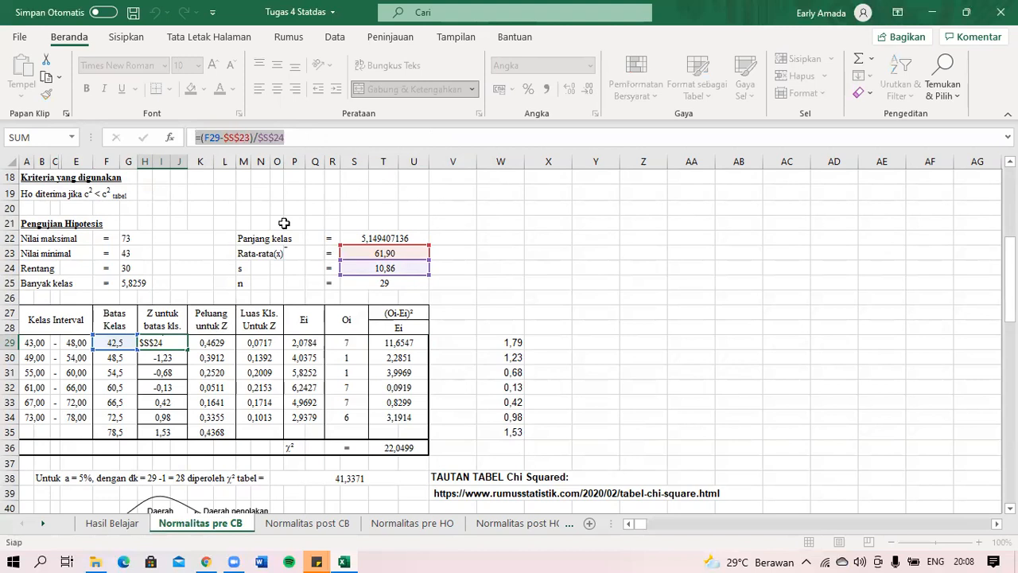
{"action": "key", "text": "Return"}
{"action": "key", "text": "Up"}
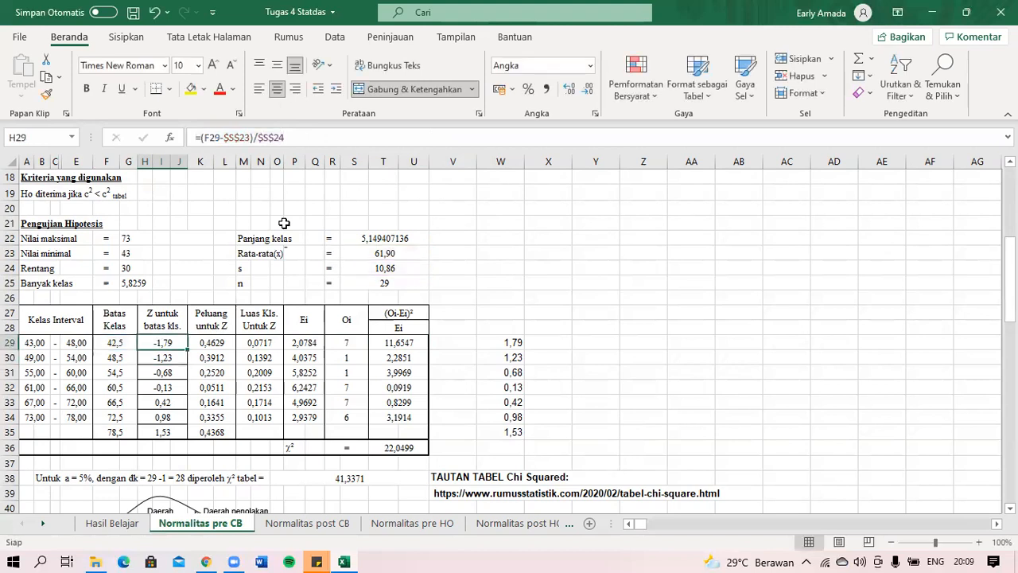
- Highlight the unsigned Z values beside the table in W29:W35
{"action": "left_click", "coordinate": [503, 344]}
{"action": "left_click", "coordinate": [576, 351]}
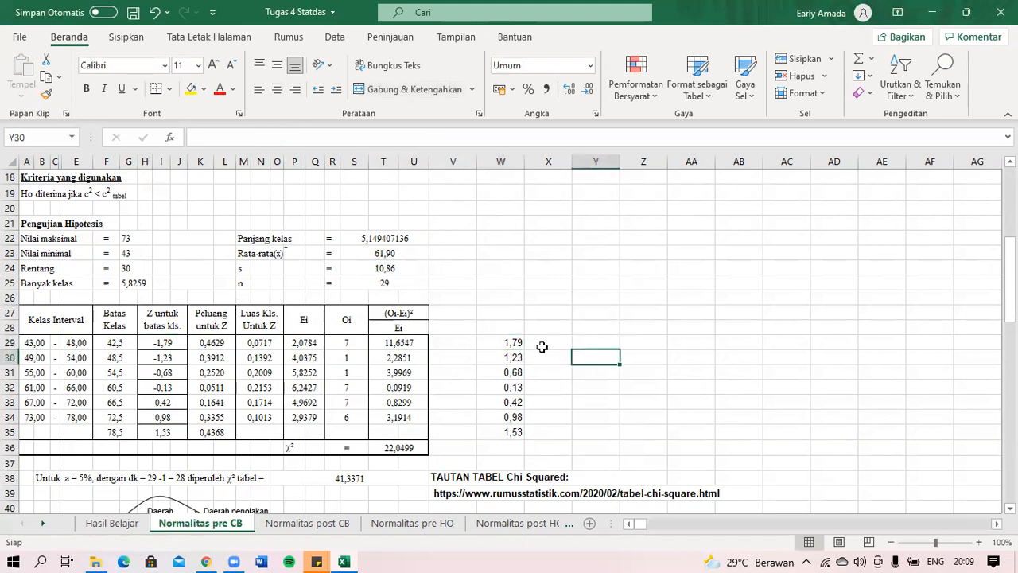
{"action": "left_click_drag", "start_coordinate": [518, 342], "coordinate": [515, 433]}
{"action": "left_click", "coordinate": [578, 405]}
{"action": "left_click_drag", "start_coordinate": [500, 342], "coordinate": [514, 435]}
{"action": "left_click", "coordinate": [582, 430]}
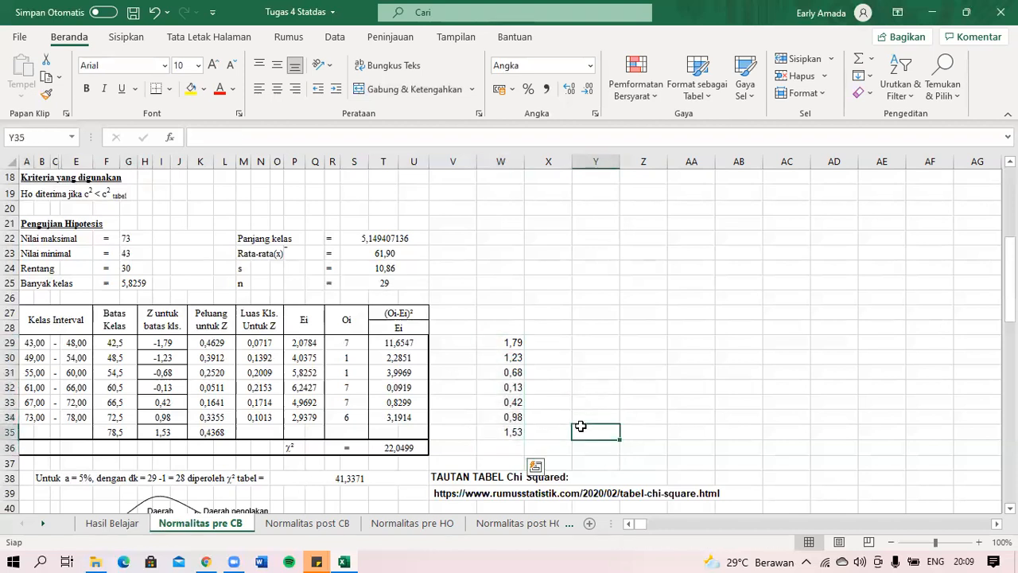
- Inspect the formulas for Ei in P29, (Oi-Ei)²/Ei in T29 and the χ² total in T36
{"action": "left_click", "coordinate": [316, 342]}
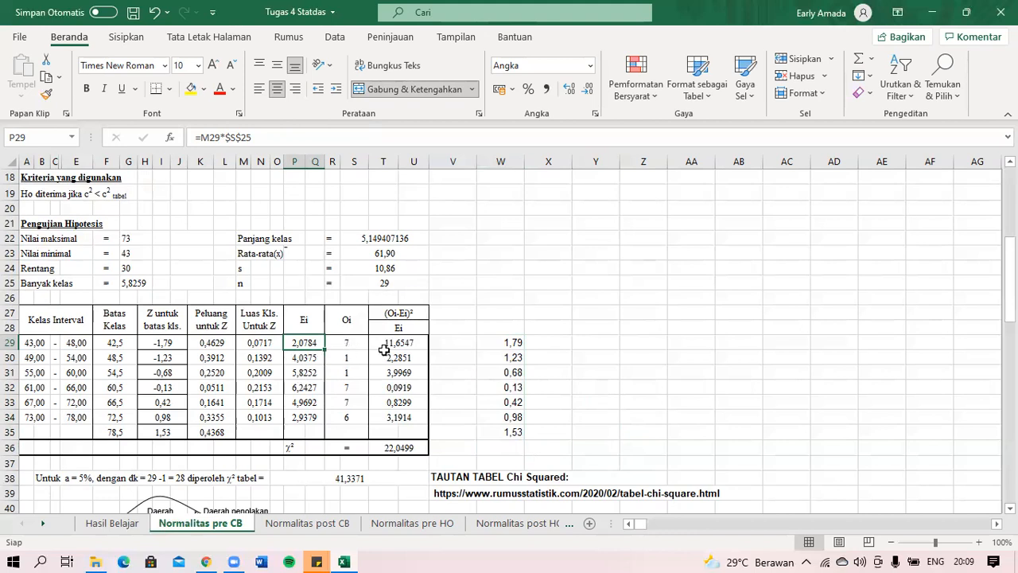
{"action": "left_click", "coordinate": [408, 344]}
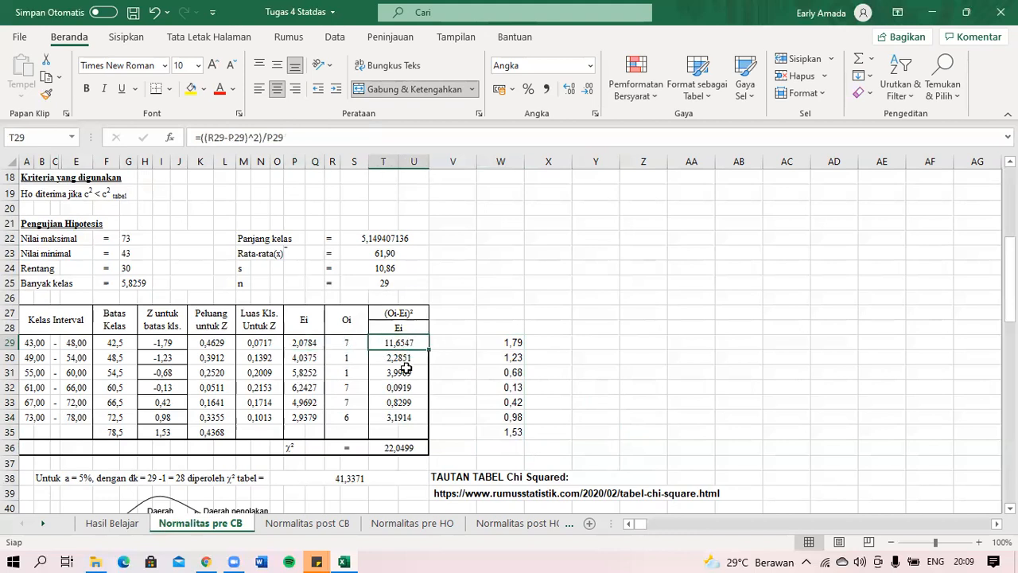
{"action": "left_click", "coordinate": [399, 449]}
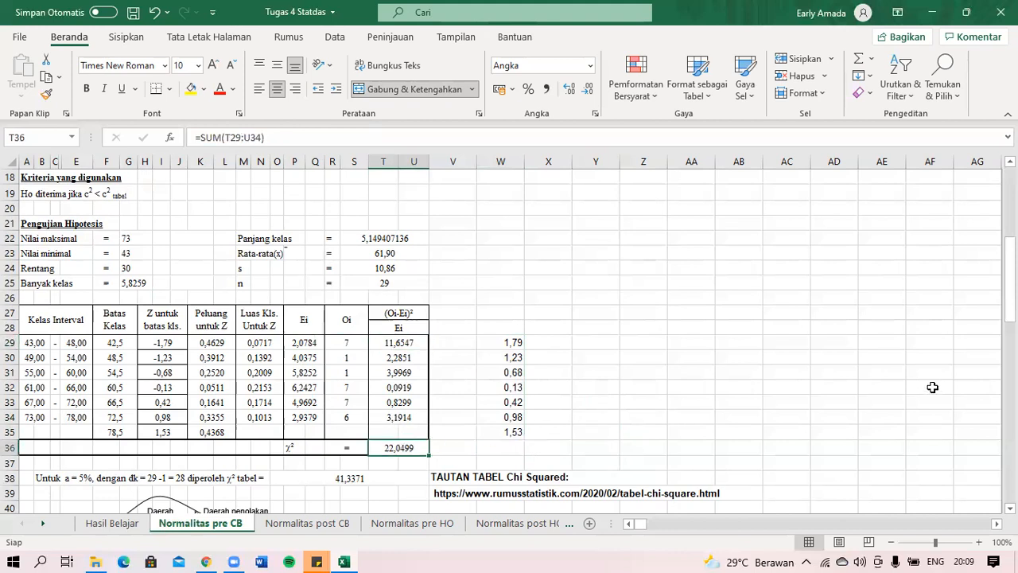
- Inspect the χ² table value formula in O38, along with the acceptance-region curve and conclusion beneath it
{"action": "mouse_move", "coordinate": [1011, 280]}
{"action": "left_mouse_down"}
{"action": "mouse_move", "coordinate": [1010, 235]}
{"action": "mouse_move", "coordinate": [1010, 279]}
{"action": "left_mouse_up"}
{"action": "left_click", "coordinate": [345, 478]}
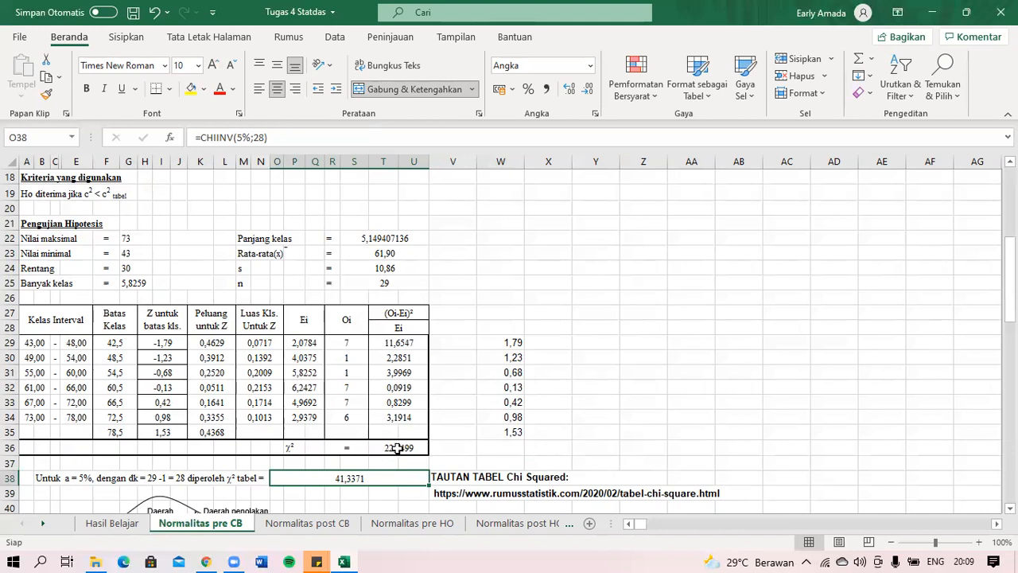
{"action": "left_click_drag", "start_coordinate": [1011, 270], "coordinate": [1010, 287]}
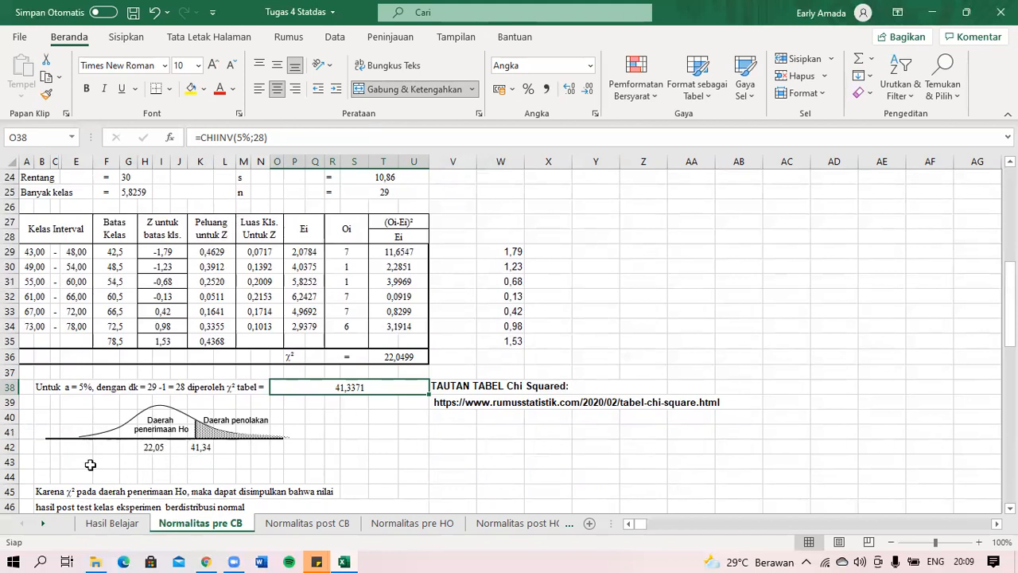
- Check the χ² totals on the Normalitas post CB and Normalitas pre HO sheets, plus the χ² table value on the latter
{"action": "left_click", "coordinate": [304, 525]}
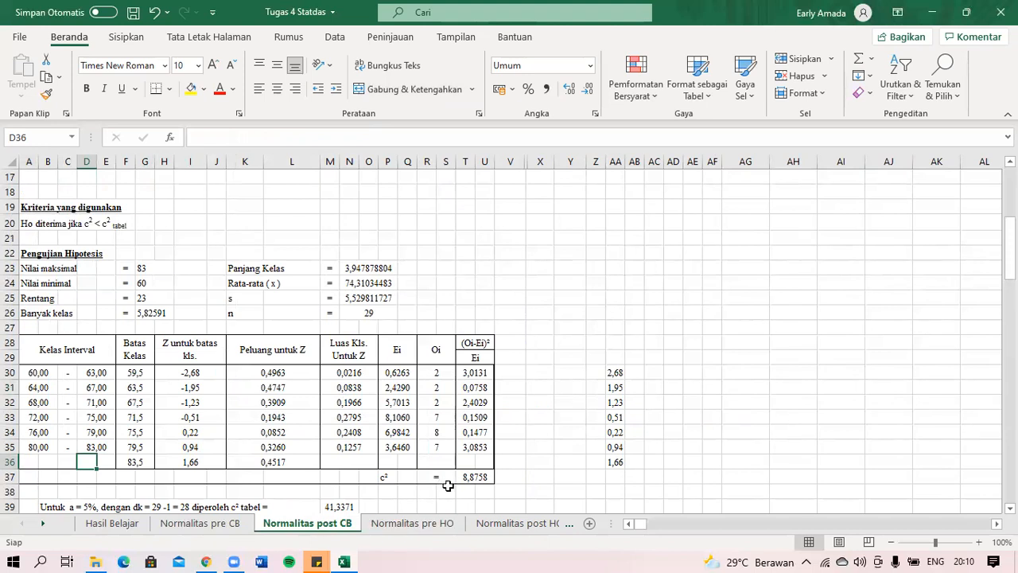
{"action": "left_click", "coordinate": [475, 476]}
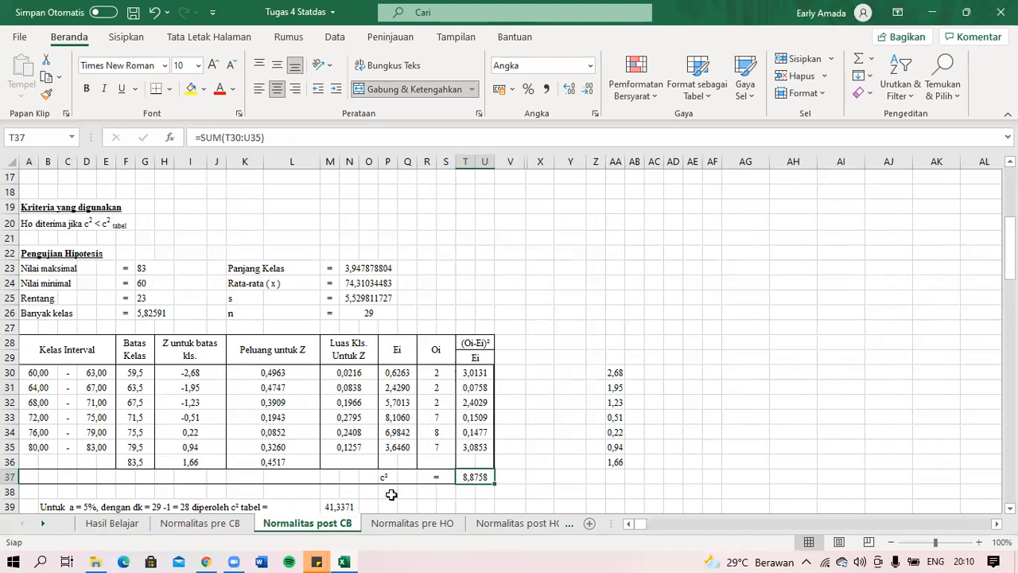
{"action": "left_click", "coordinate": [395, 525]}
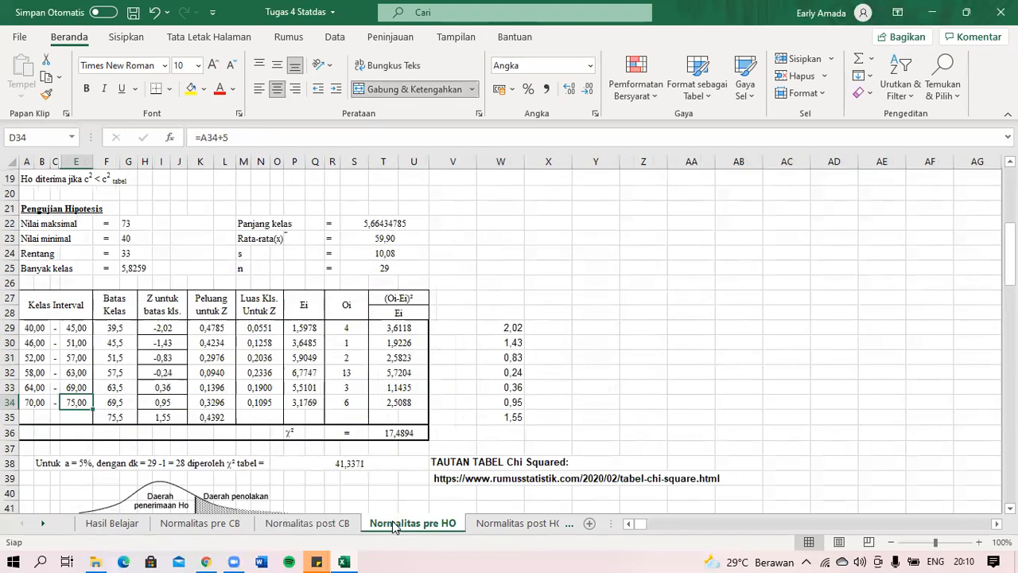
{"action": "left_click", "coordinate": [397, 430]}
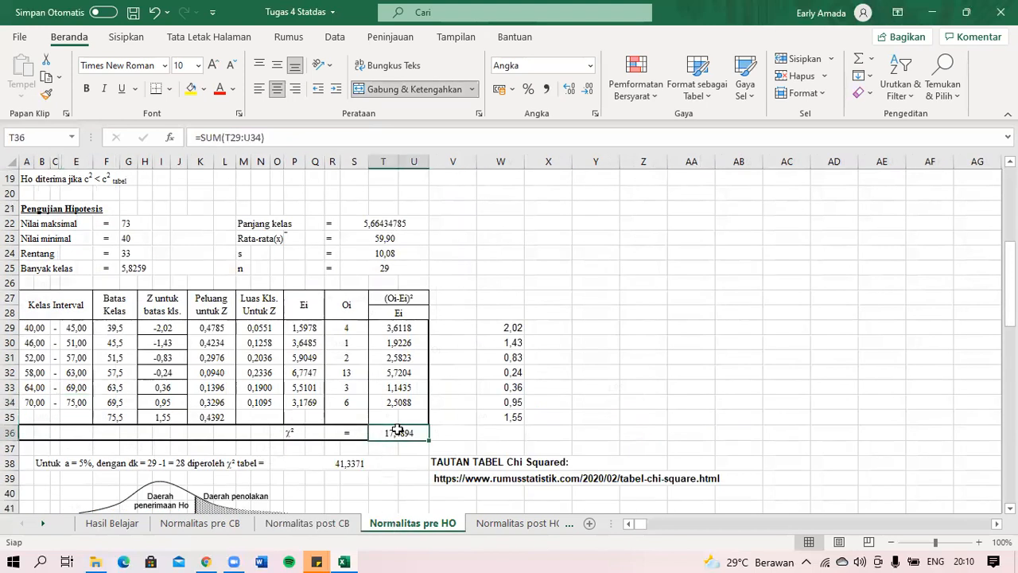
{"action": "left_click", "coordinate": [347, 462]}
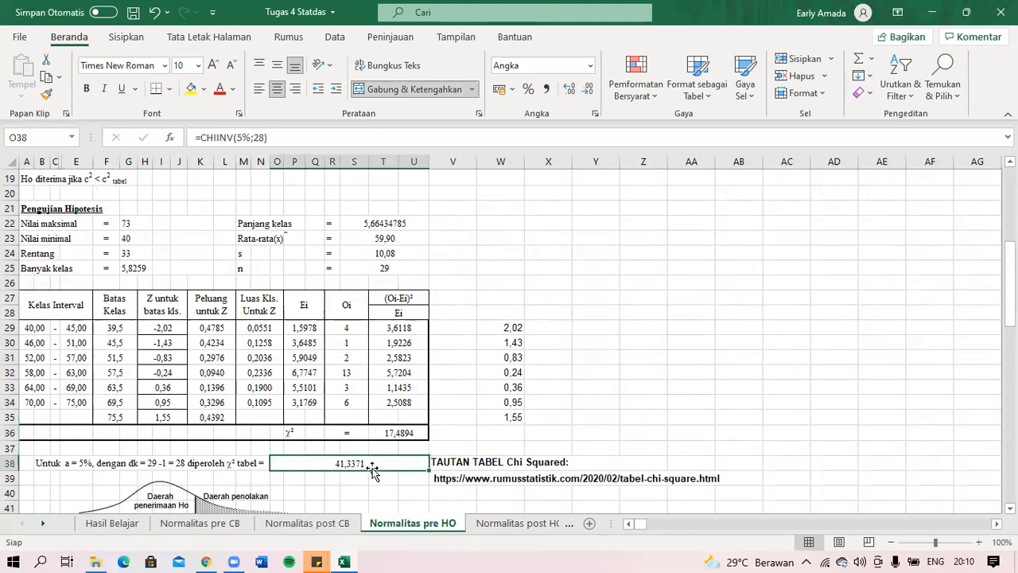
- Examine the χ² total in T37 on the Normalitas post HO sheet and the table value row below it
{"action": "left_click", "coordinate": [480, 523]}
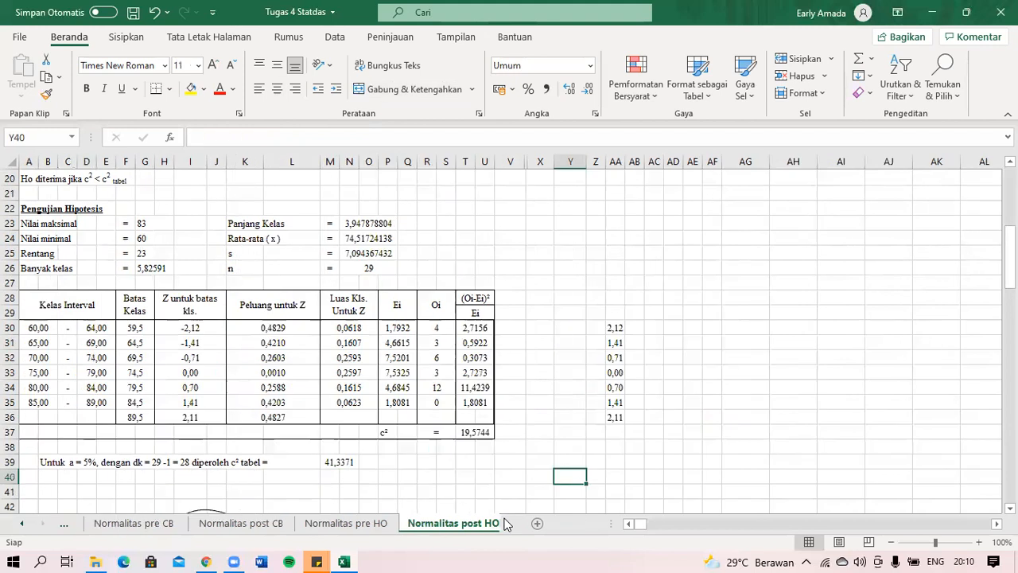
{"action": "left_click", "coordinate": [469, 434]}
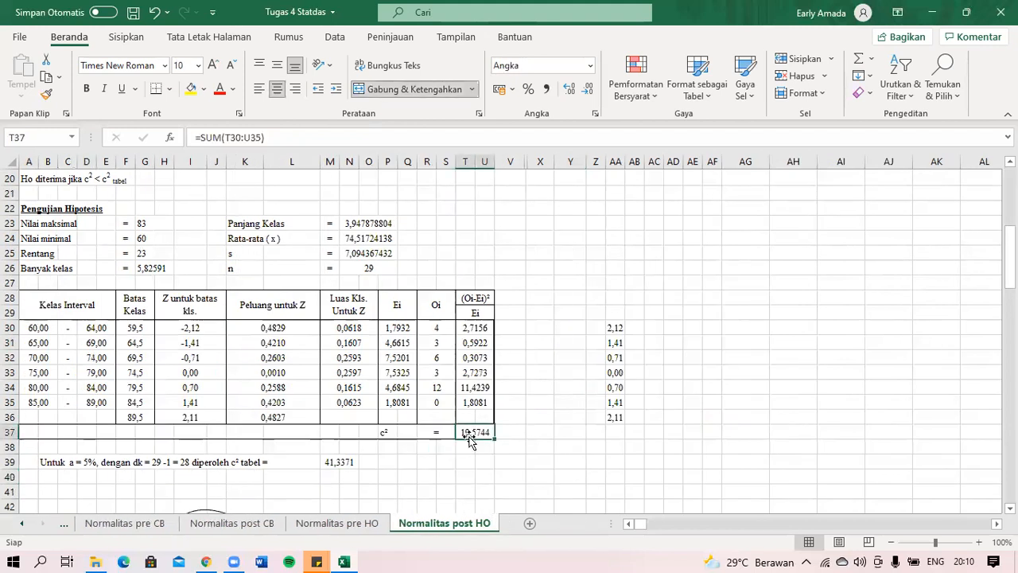
{"action": "left_click", "coordinate": [444, 458]}
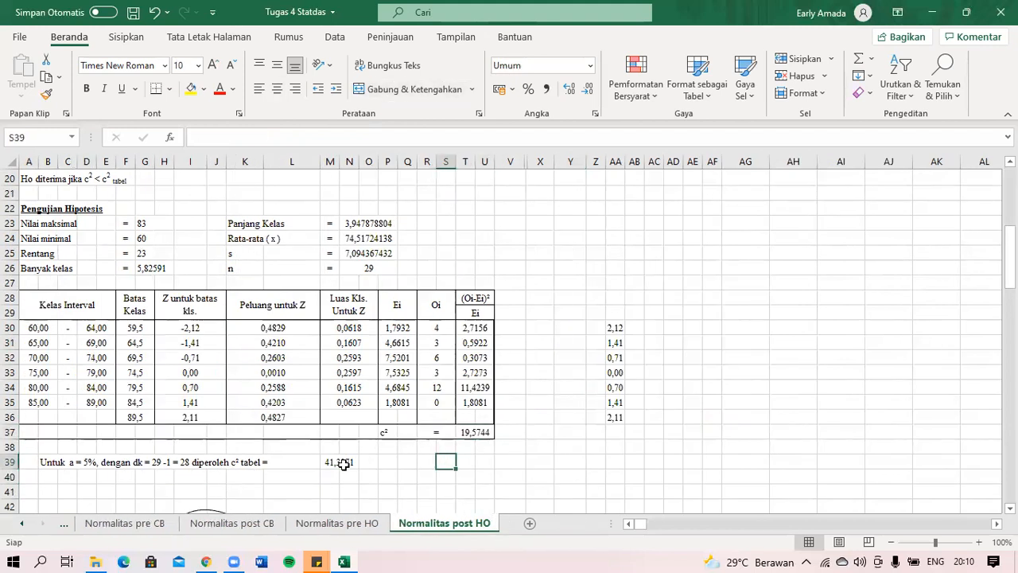